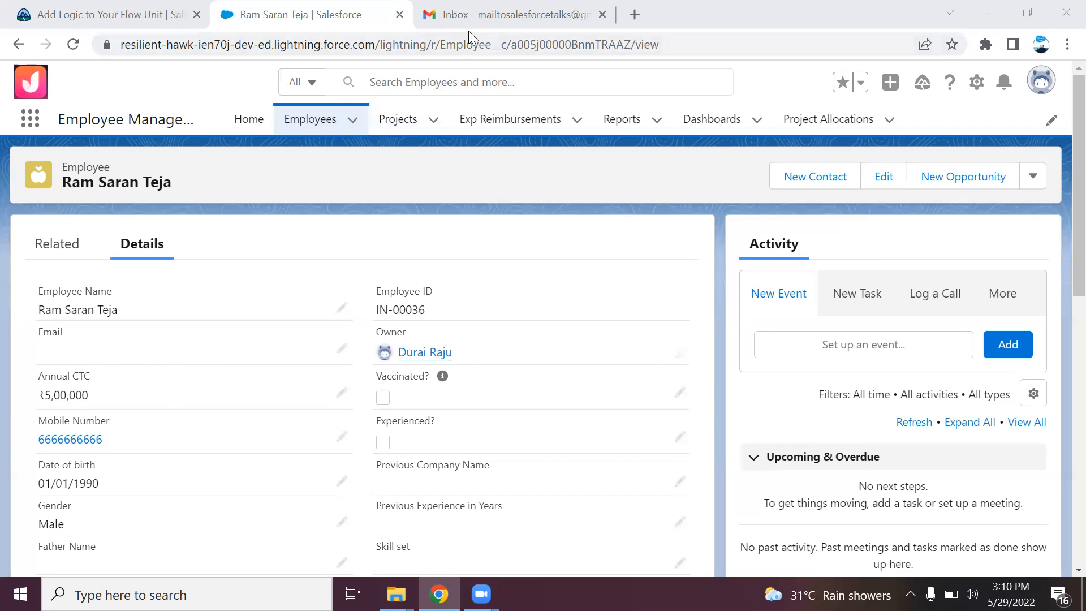
Open the gear icon's Setup menu from the employee record page
{"action": "left_click", "coordinate": [977, 82]}
Open Setup in a new tab, find 'flows' in Quick Find, and start a new flow from the Flows page
{"action": "left_click", "coordinate": [936, 150]}
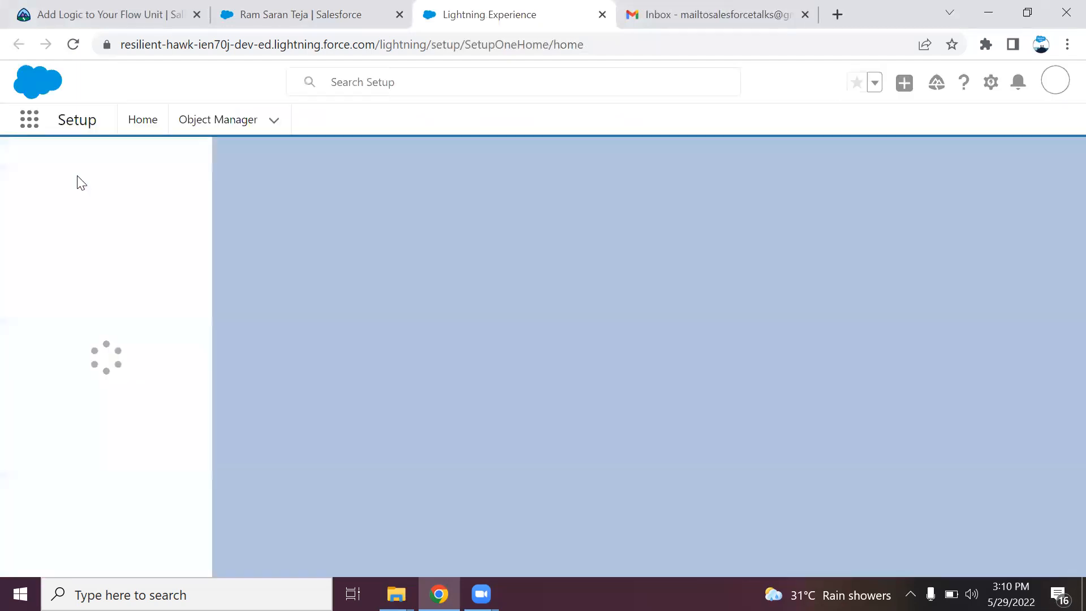
{"action": "left_click", "coordinate": [105, 167]}
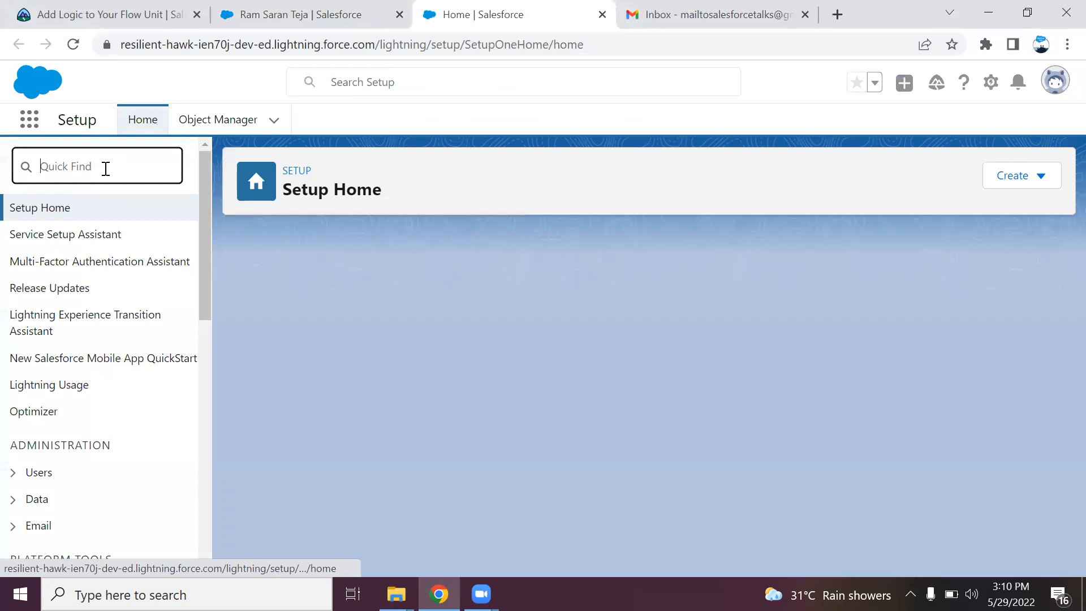
{"action": "type", "text": "flows"}
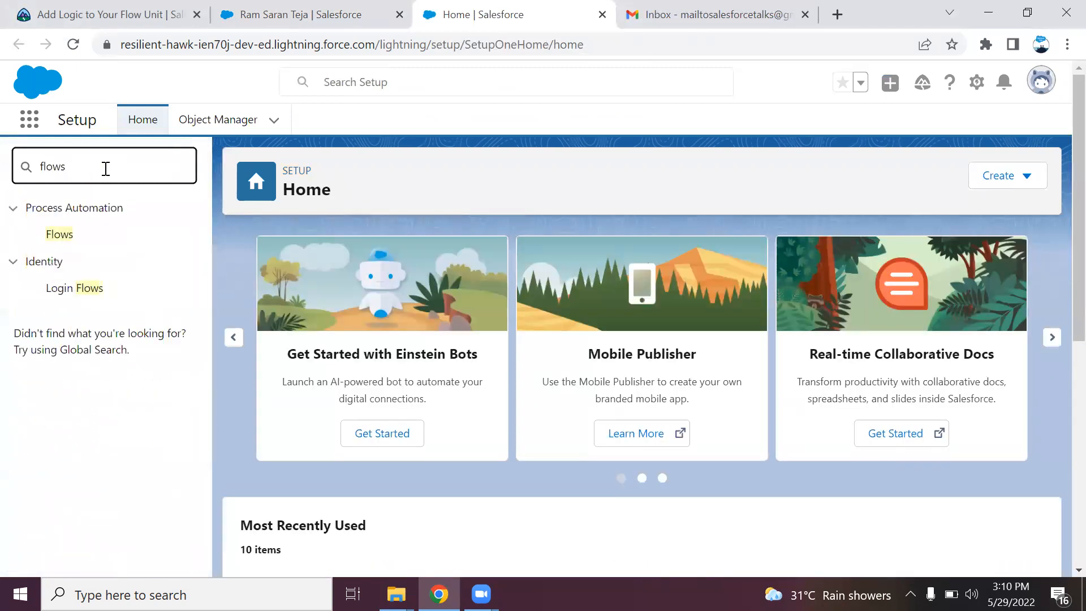
{"action": "left_click", "coordinate": [65, 235]}
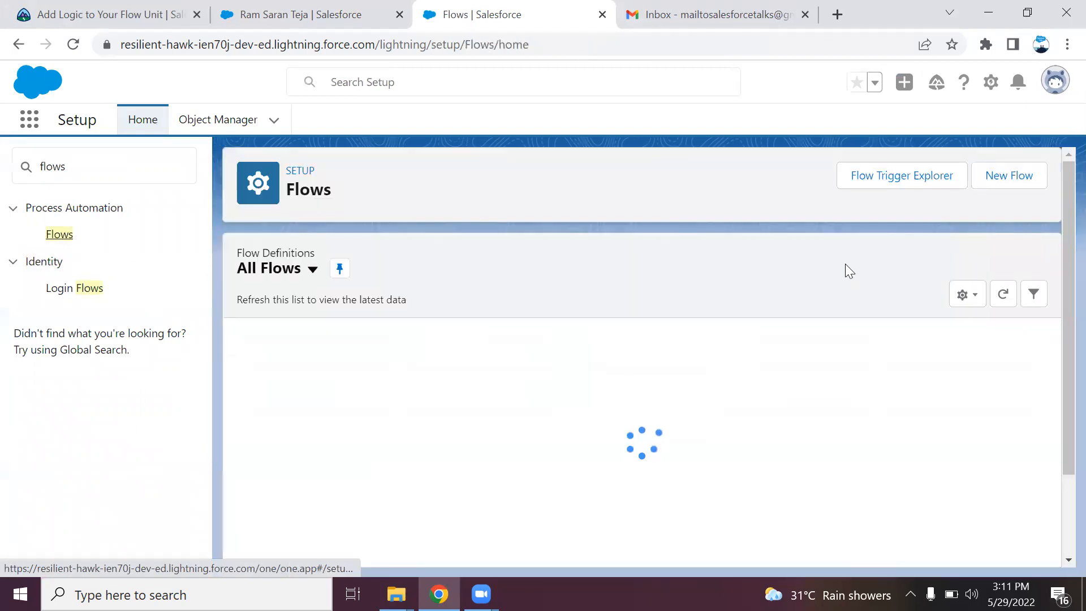
{"action": "left_click", "coordinate": [1006, 184]}
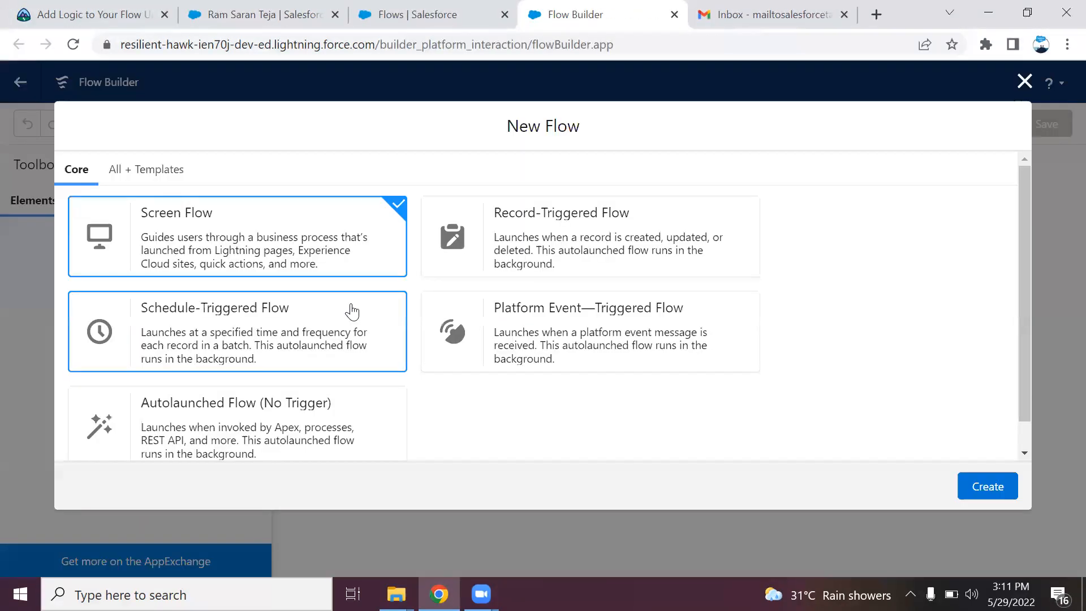
Create a Record-Triggered Flow from the New Flow dialog
{"action": "left_click", "coordinate": [590, 243]}
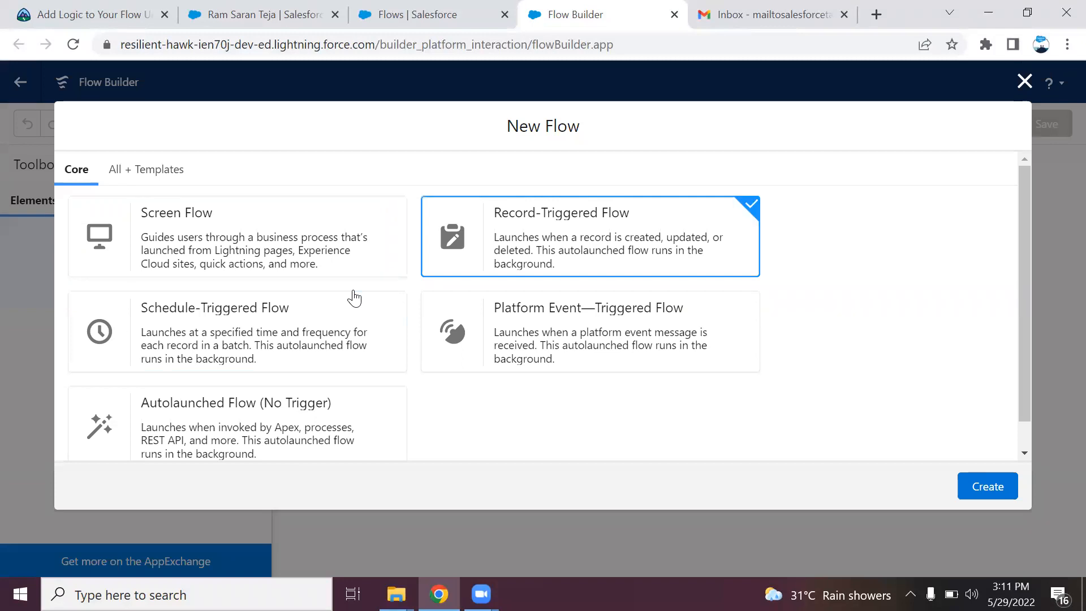
{"action": "left_click", "coordinate": [984, 488]}
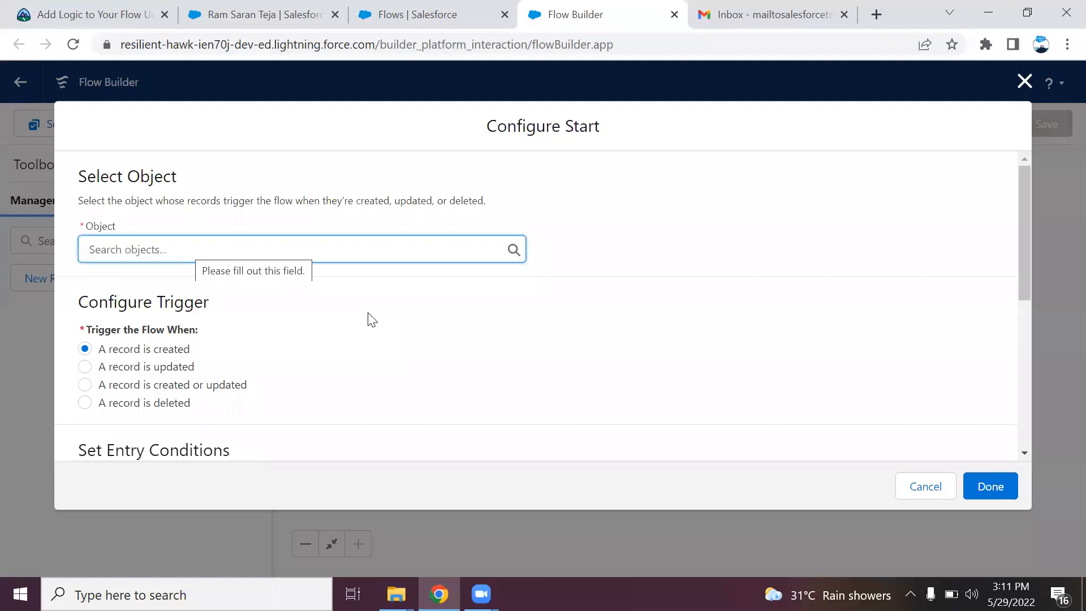
Set the start object to Employee, triggering when a record is created or updated
{"action": "type", "text": "empl"}
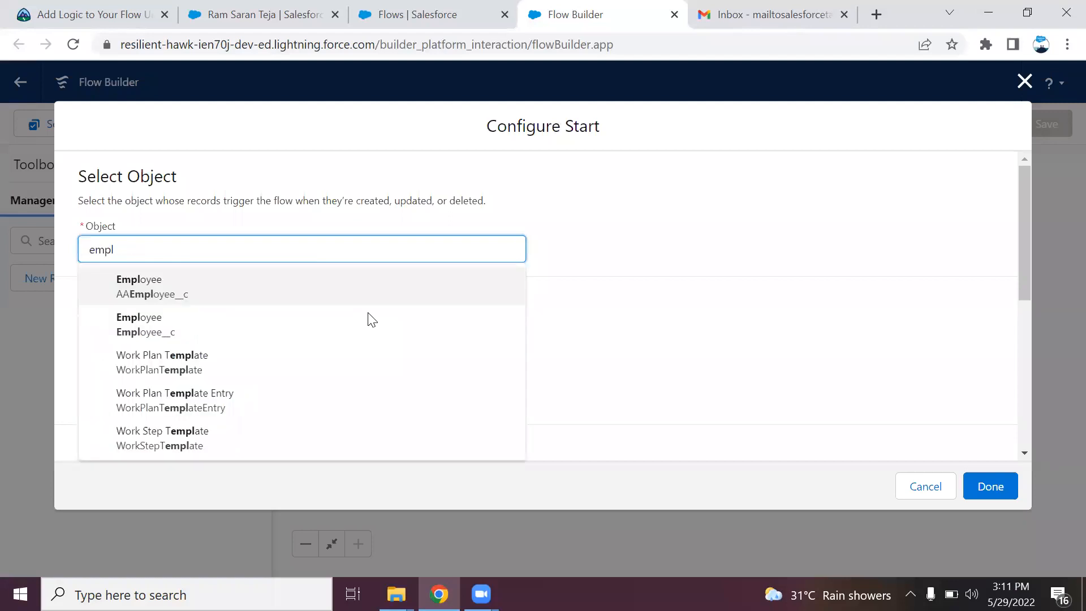
{"action": "left_click", "coordinate": [176, 324]}
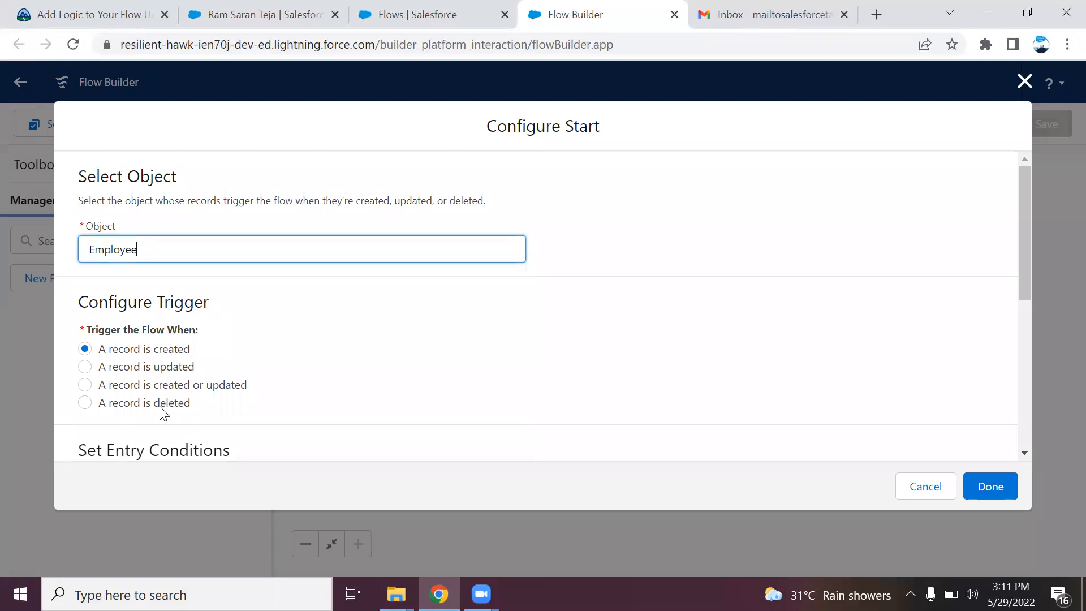
{"action": "left_click", "coordinate": [168, 386]}
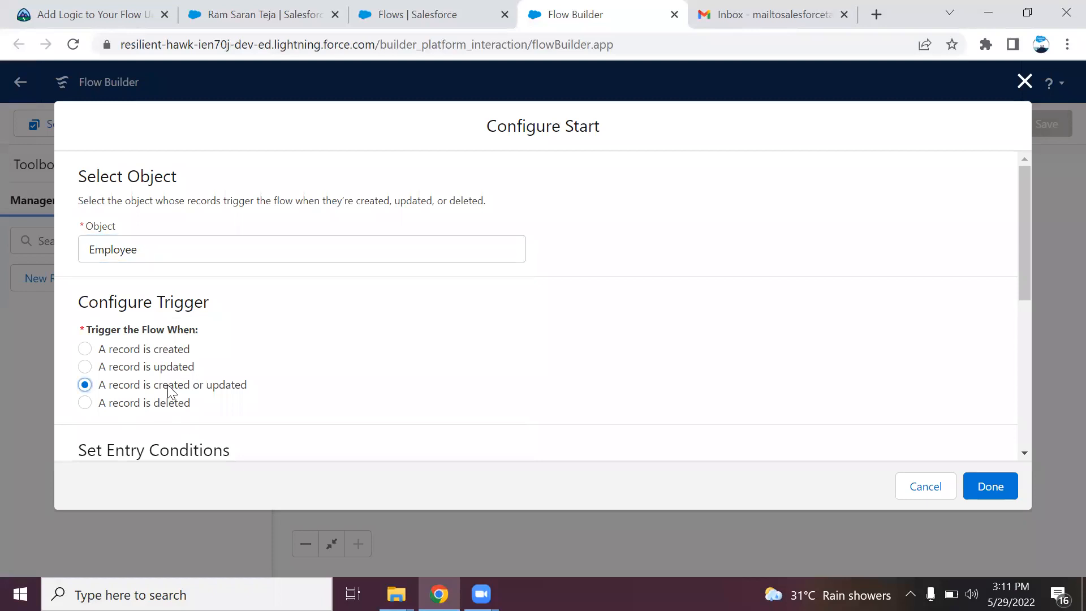
{"action": "left_click_drag", "start_coordinate": [1027, 284], "coordinate": [1028, 379]}
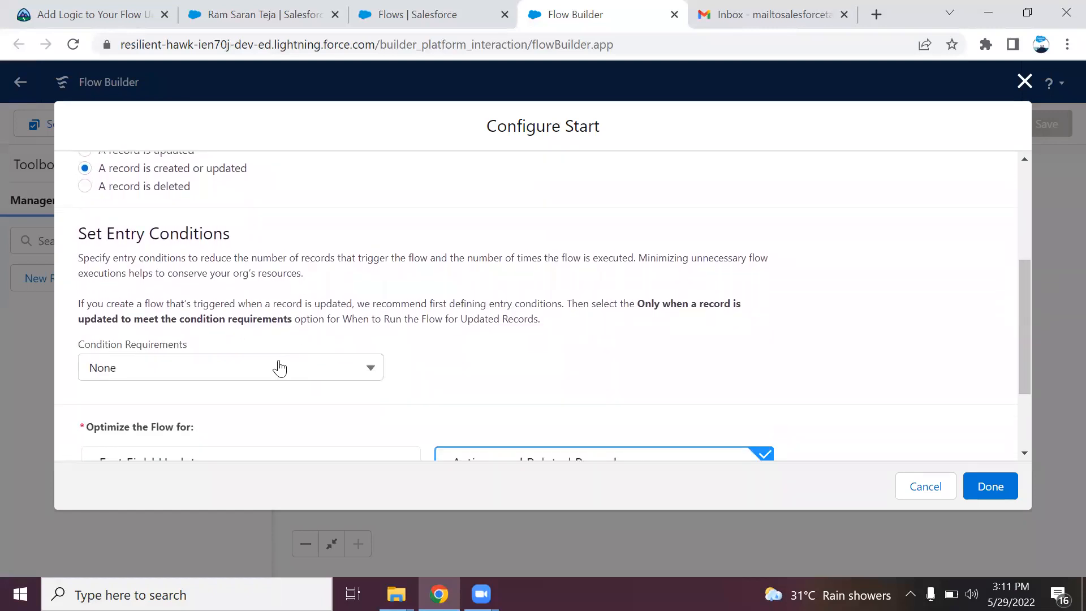
{"action": "left_click", "coordinate": [274, 14]}
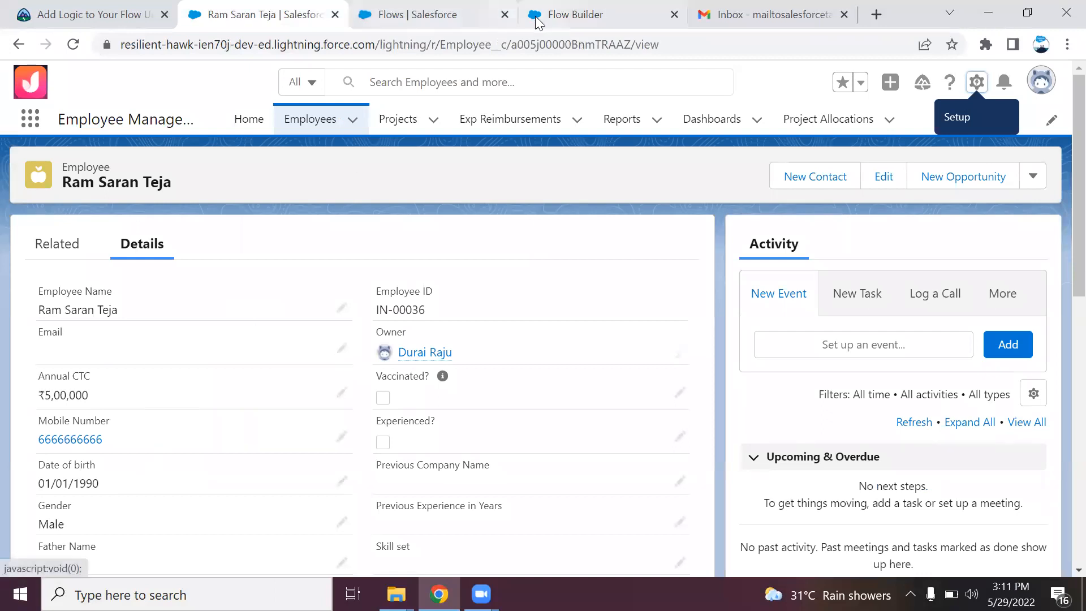
{"action": "left_click", "coordinate": [585, 15]}
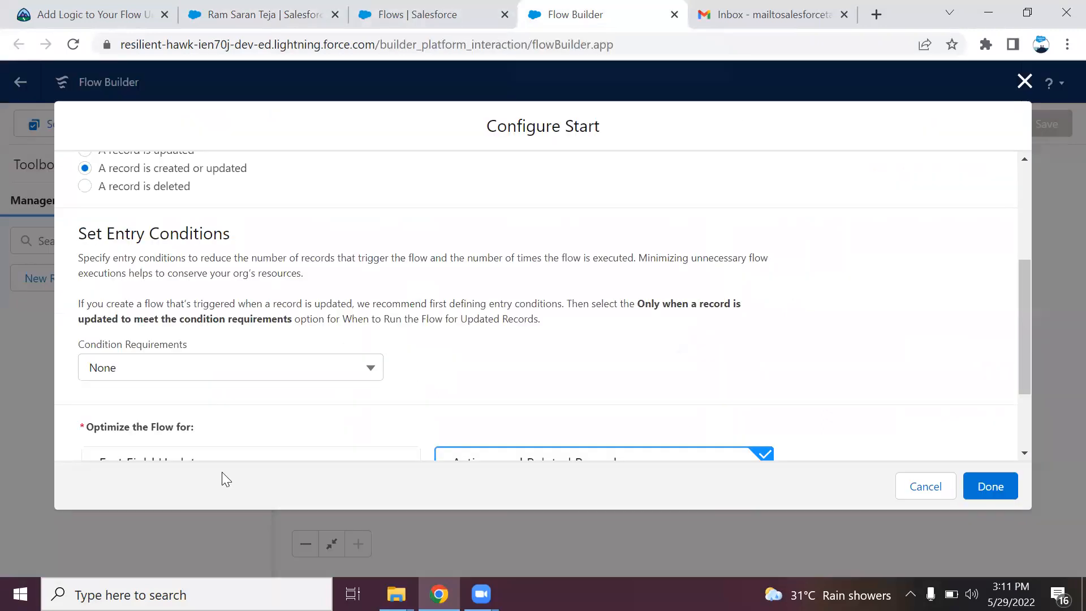
Require all conditions to be met and add the entry condition Country__c Equals India
{"action": "left_click", "coordinate": [264, 370]}
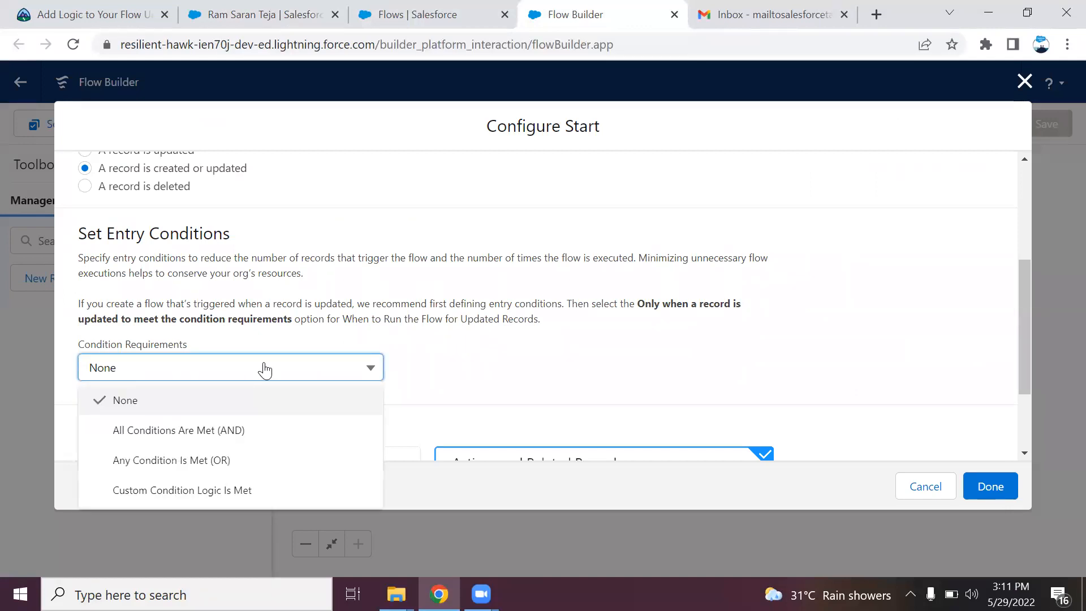
{"action": "left_click", "coordinate": [471, 367]}
{"action": "left_click", "coordinate": [328, 371]}
{"action": "left_click", "coordinate": [248, 430]}
{"action": "left_click", "coordinate": [356, 421]}
{"action": "type", "text": "coun"}
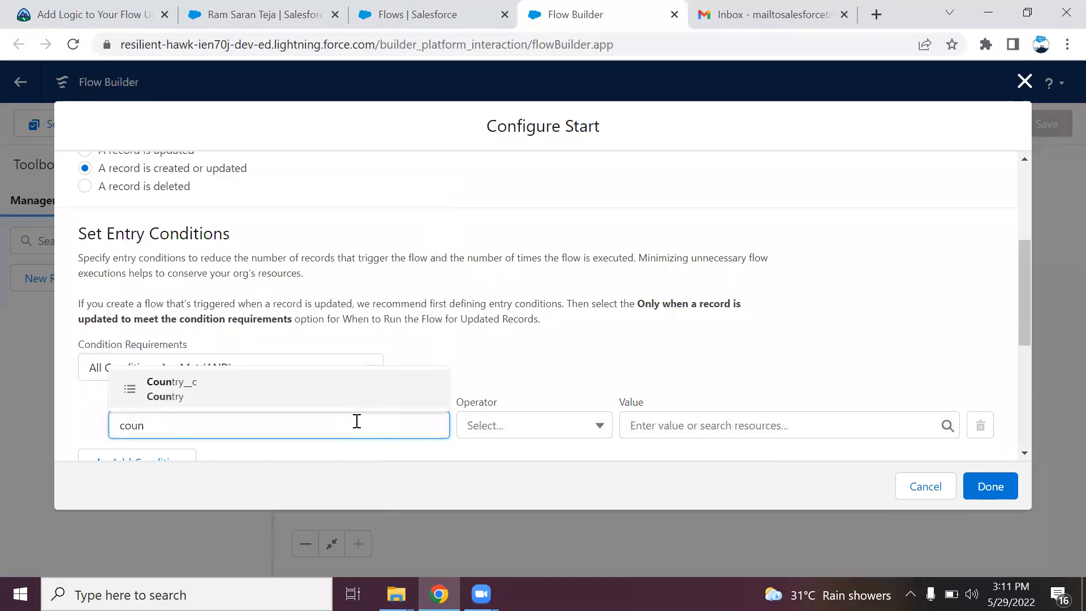
{"action": "left_click", "coordinate": [348, 392]}
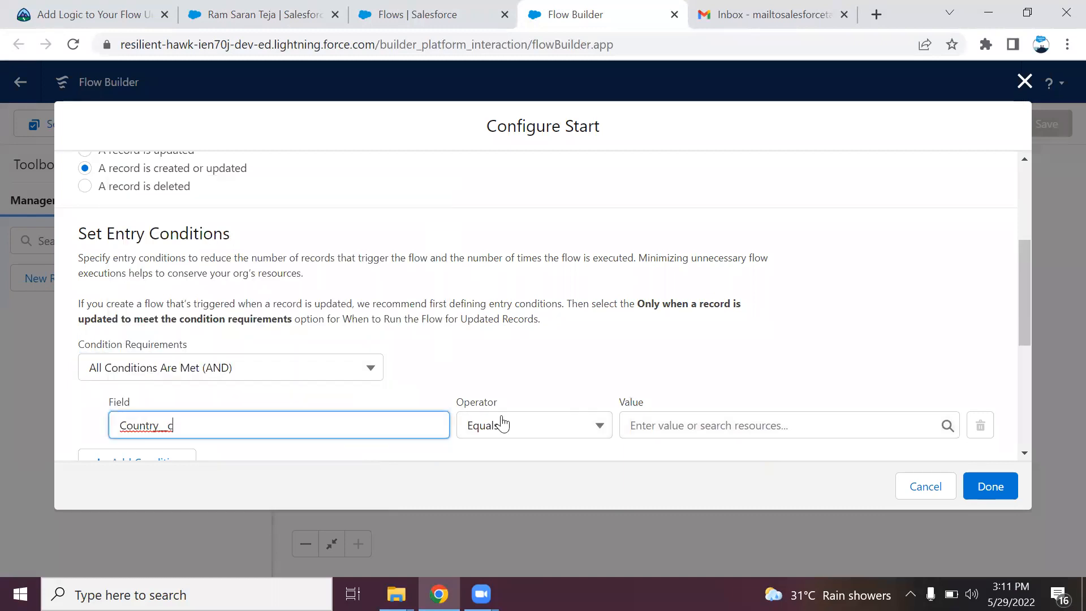
{"action": "left_click", "coordinate": [672, 426]}
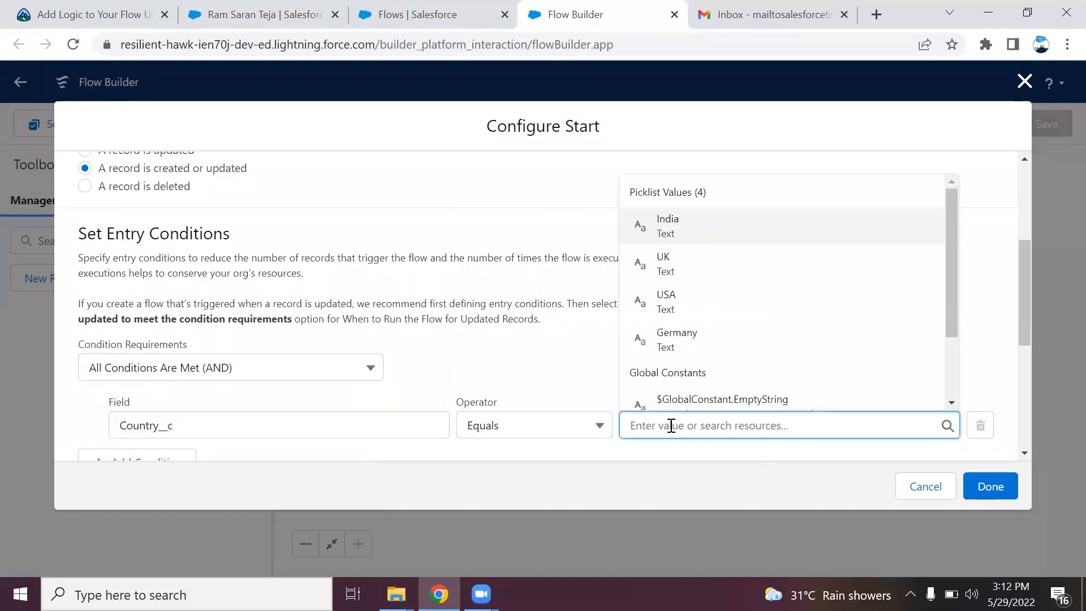
{"action": "left_click", "coordinate": [721, 231]}
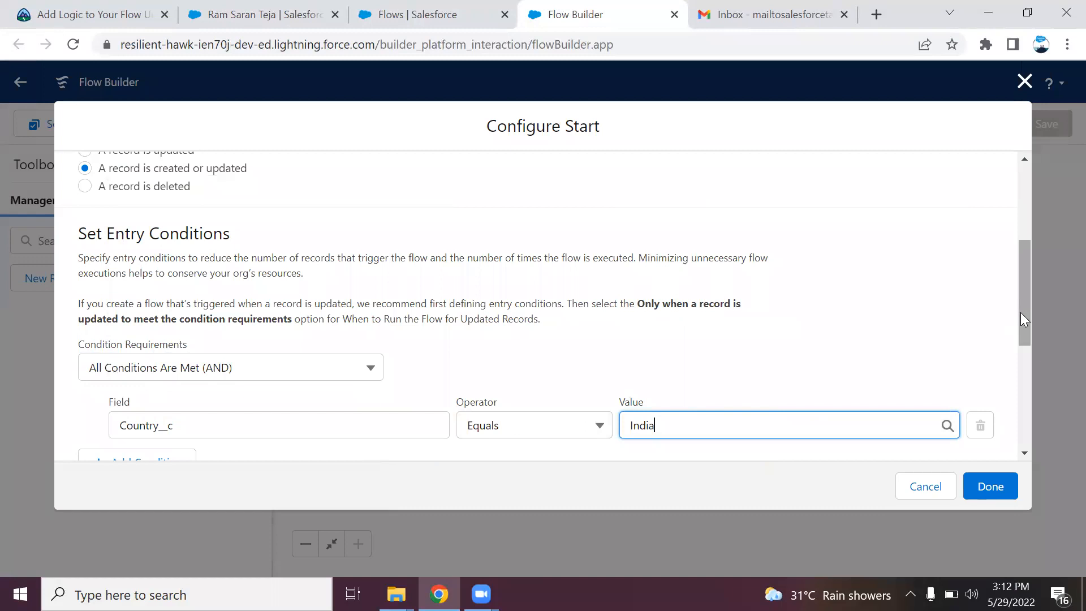
Run the flow only when an updated record newly meets the conditions, and save the start settings
{"action": "left_click_drag", "start_coordinate": [1021, 312], "coordinate": [1029, 373]}
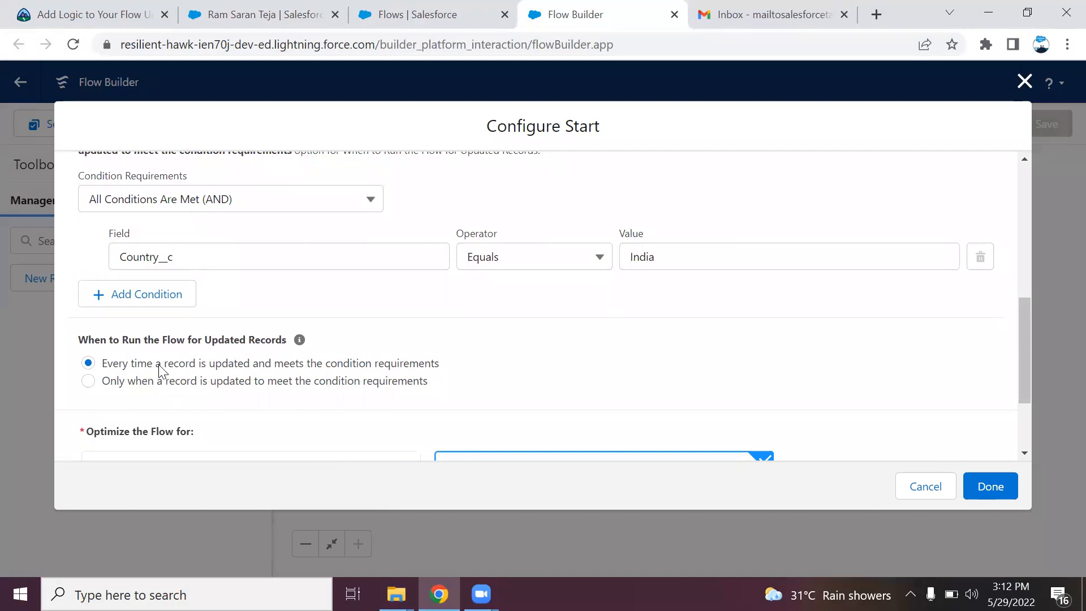
{"action": "left_click", "coordinate": [130, 381]}
{"action": "left_click_drag", "start_coordinate": [1020, 373], "coordinate": [1026, 430]}
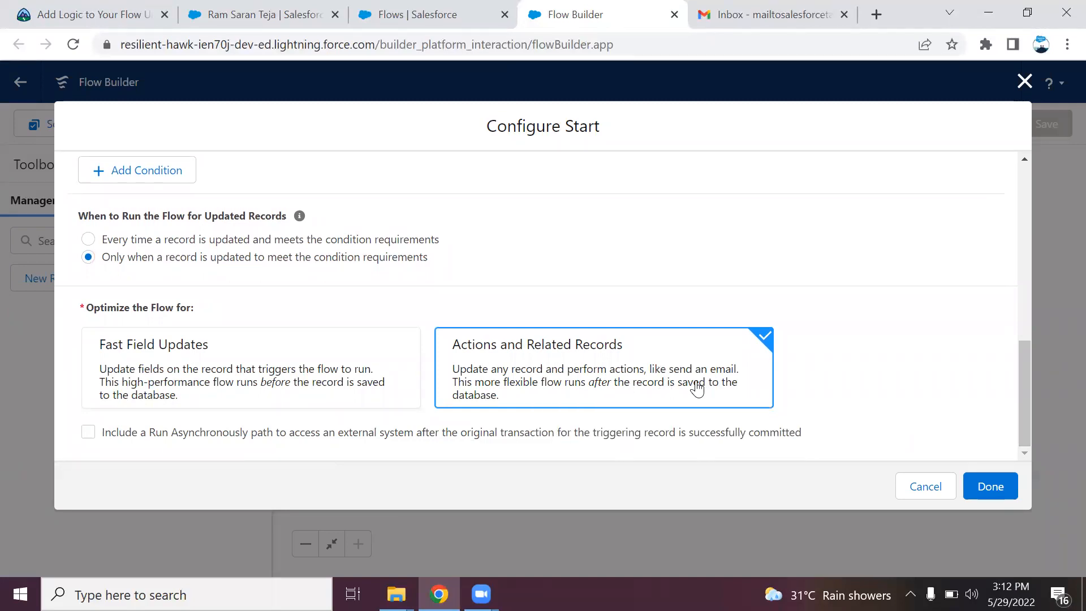
{"action": "left_click", "coordinate": [991, 489]}
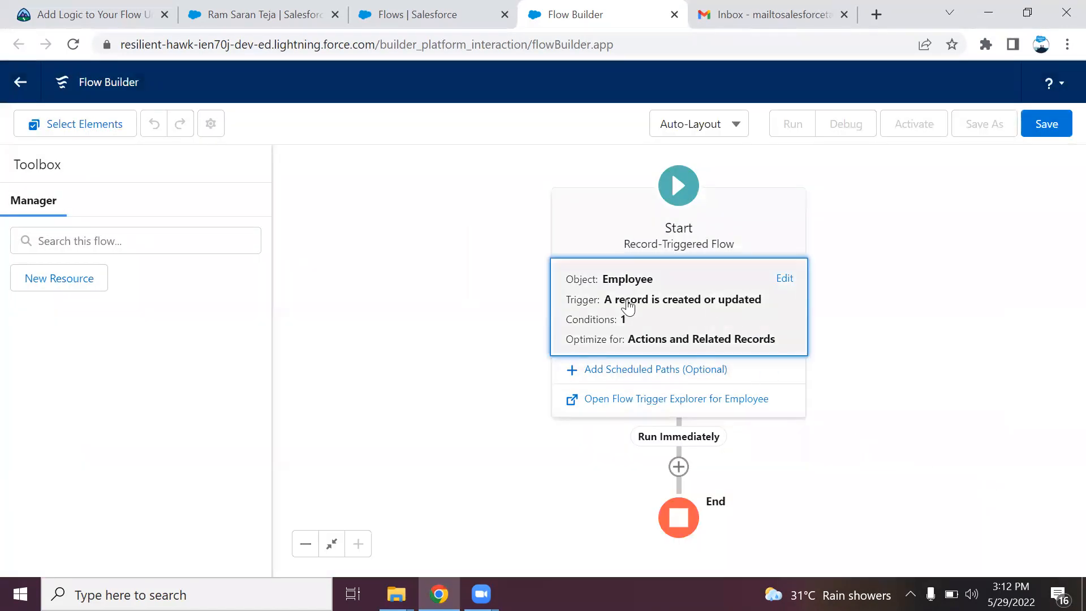
Add a new element on the Run Immediately path below the start
{"action": "left_click", "coordinate": [679, 468]}
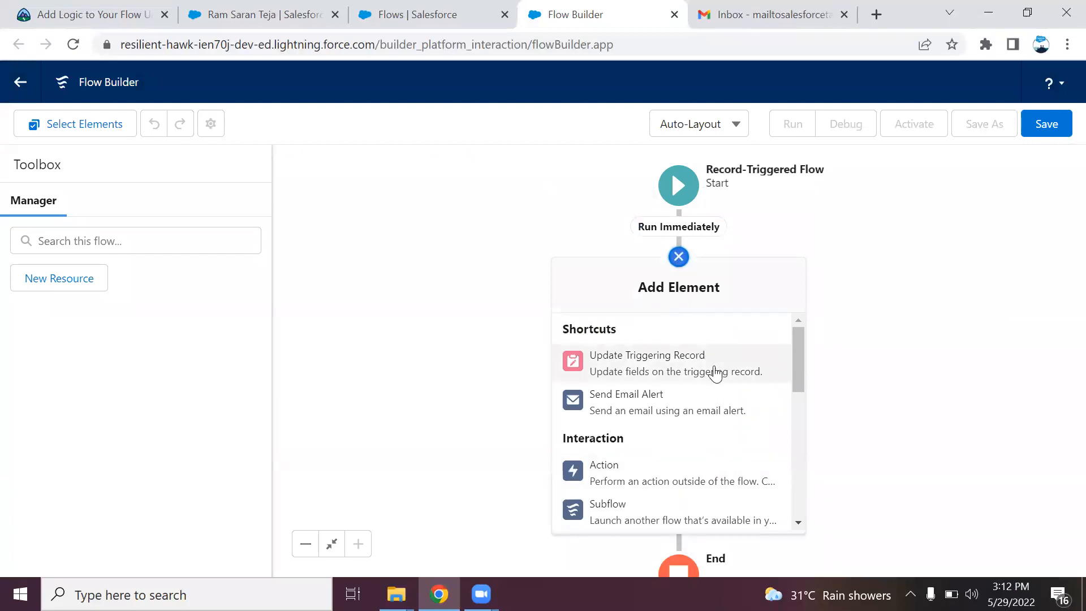
Add an Action element and choose the Send Email action via a 'send' search
{"action": "left_click", "coordinate": [660, 480]}
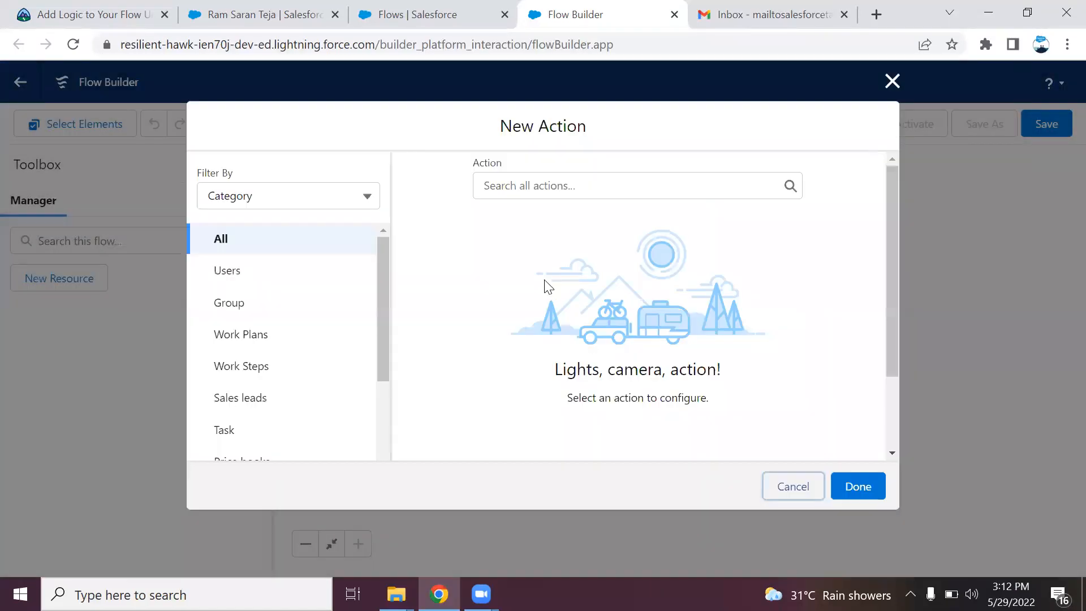
{"action": "left_click", "coordinate": [539, 180]}
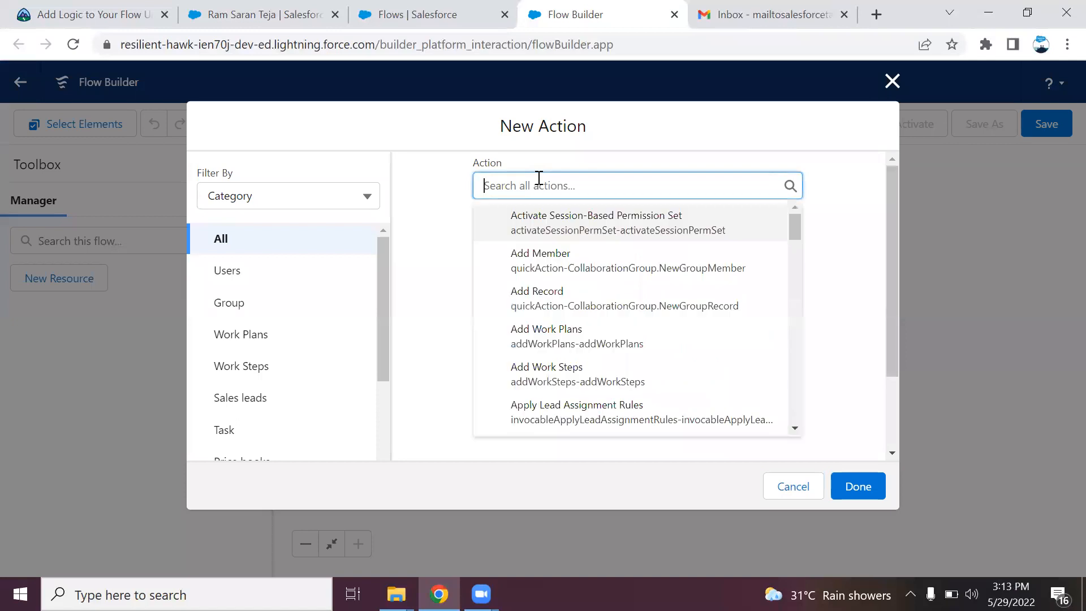
{"action": "type", "text": "email"}
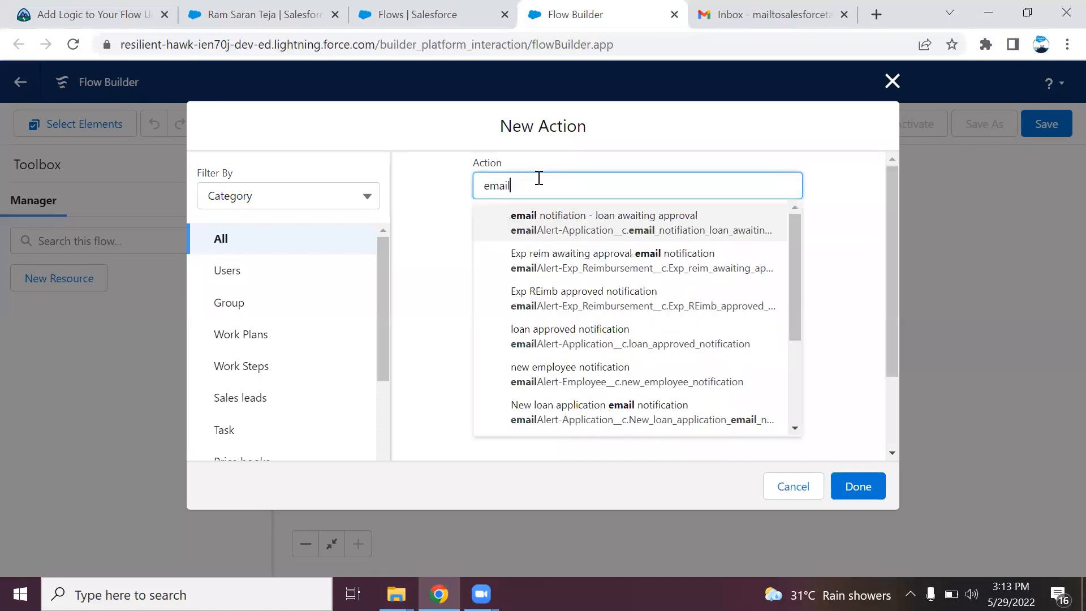
{"action": "key", "text": "BackSpace"}
{"action": "key", "text": "BackSpace"}
{"action": "key", "text": "BackSpace"}
{"action": "key", "text": "BackSpace"}
{"action": "key", "text": "BackSpace"}
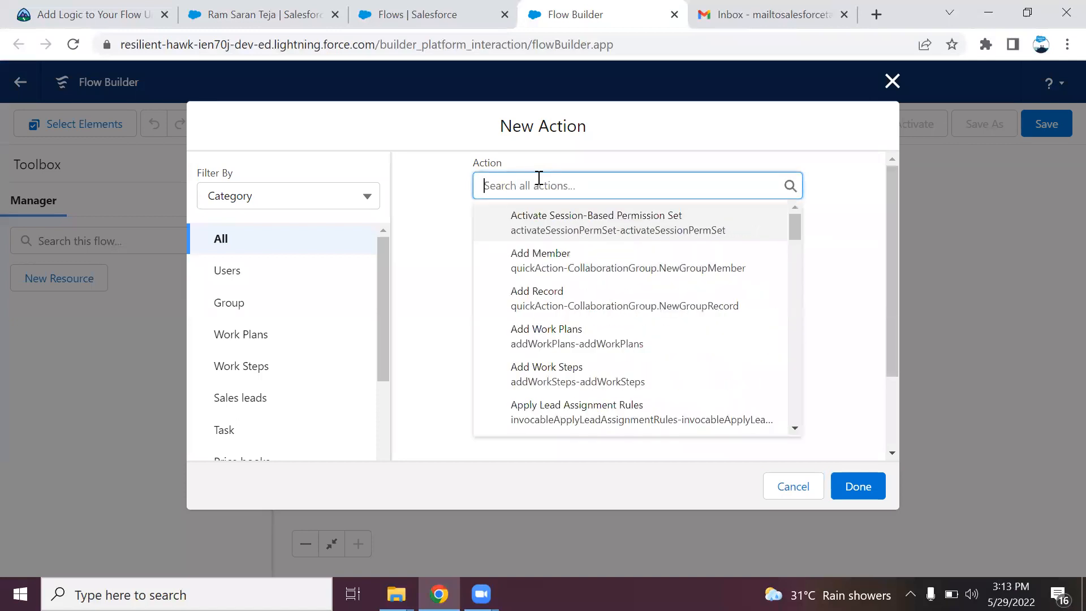
{"action": "type", "text": "send"}
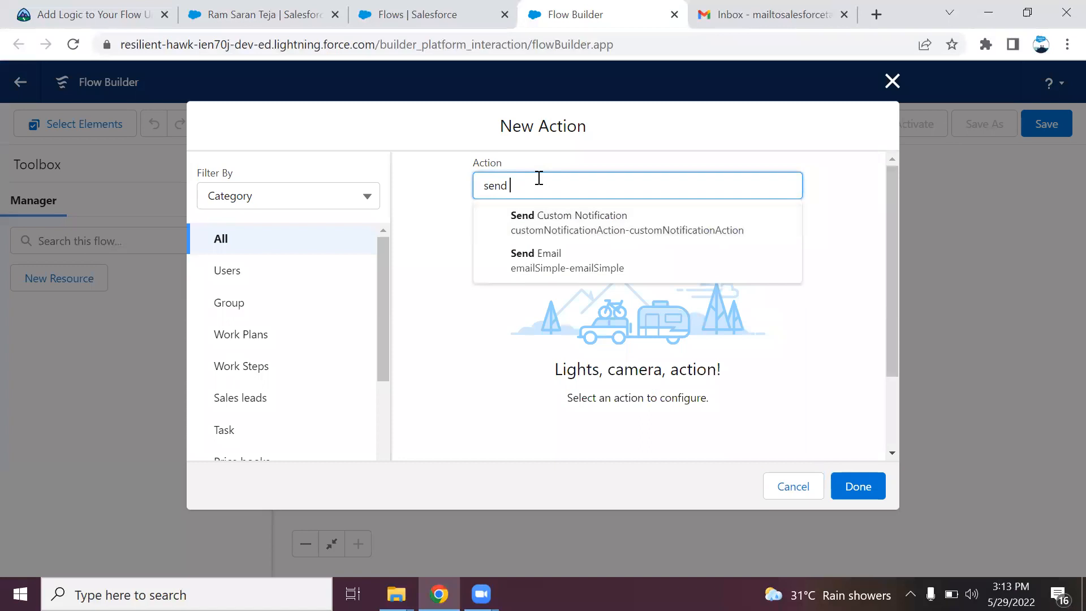
{"action": "left_click", "coordinate": [538, 176]}
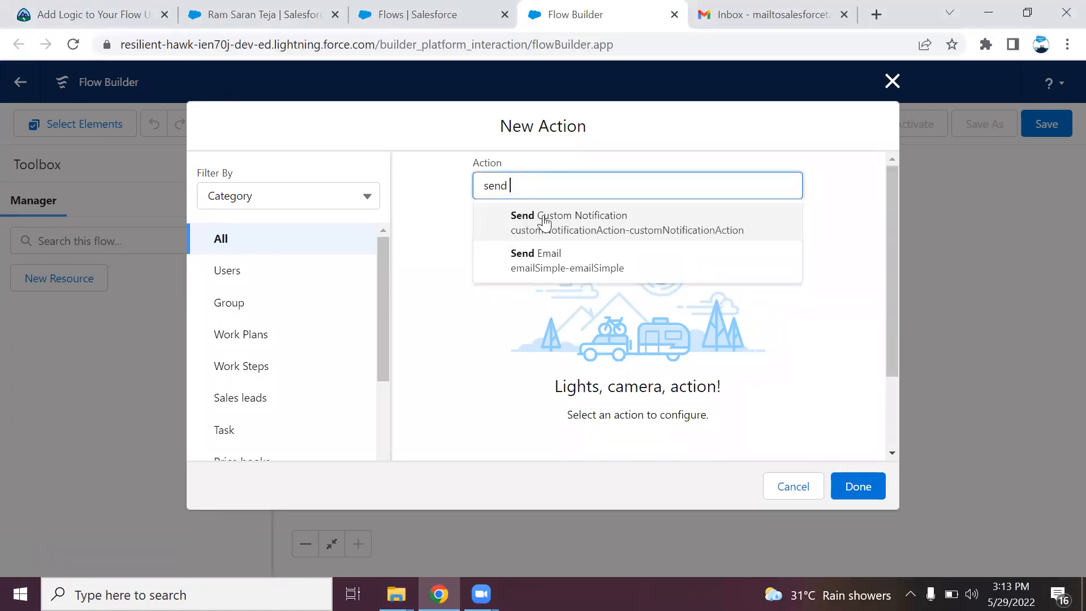
{"action": "left_click", "coordinate": [545, 262]}
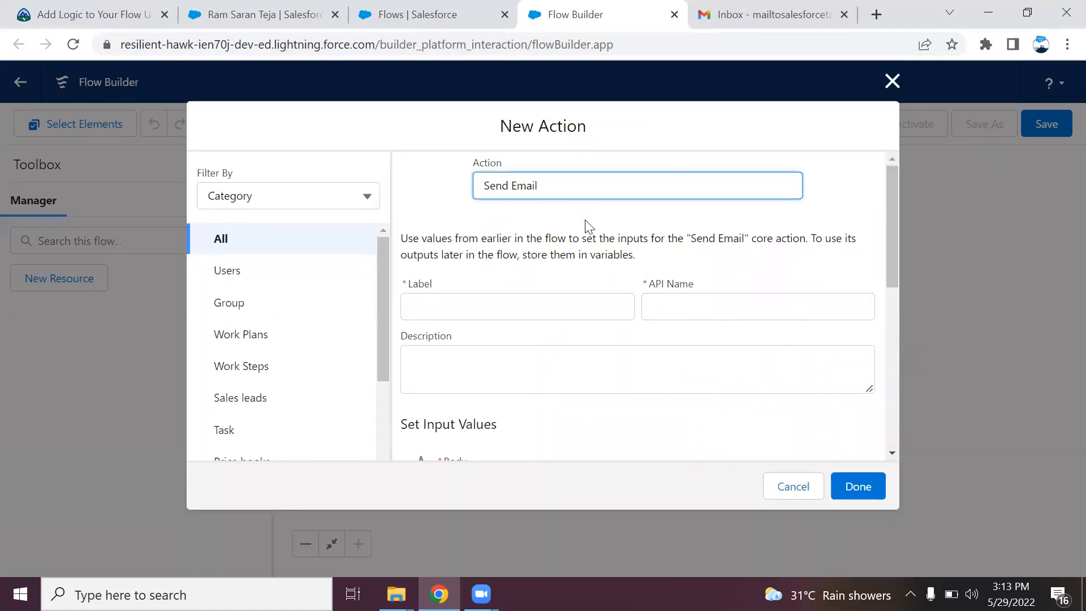
Label the action 'send email to employee' and move to its Body input
{"action": "left_click", "coordinate": [529, 296]}
{"action": "type", "text": "send email to employee"}
{"action": "left_click", "coordinate": [559, 336]}
{"action": "left_click_drag", "start_coordinate": [888, 259], "coordinate": [894, 358]}
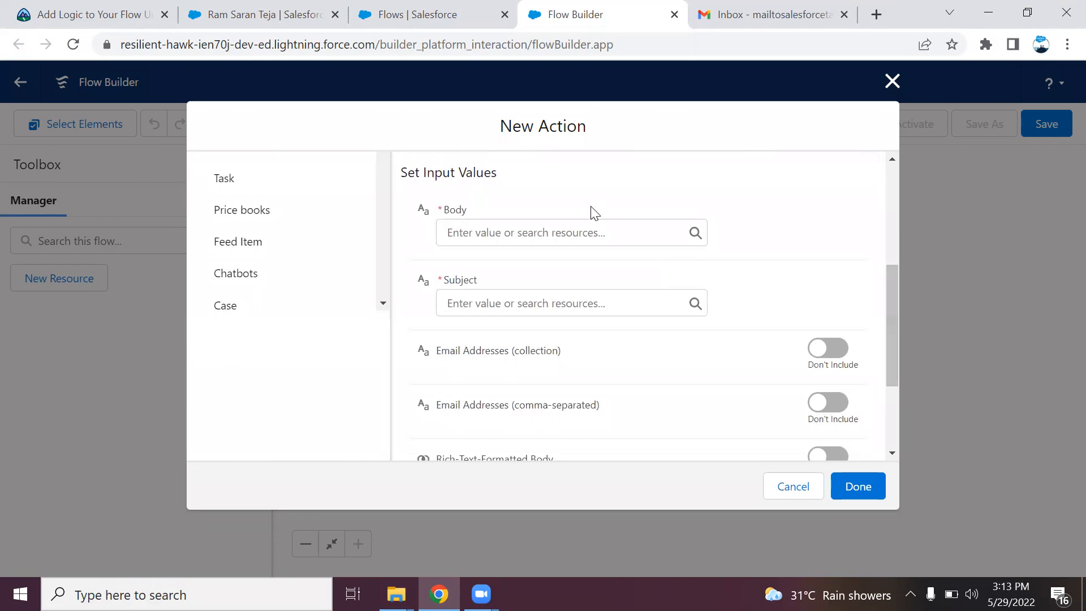
{"action": "left_click", "coordinate": [533, 226]}
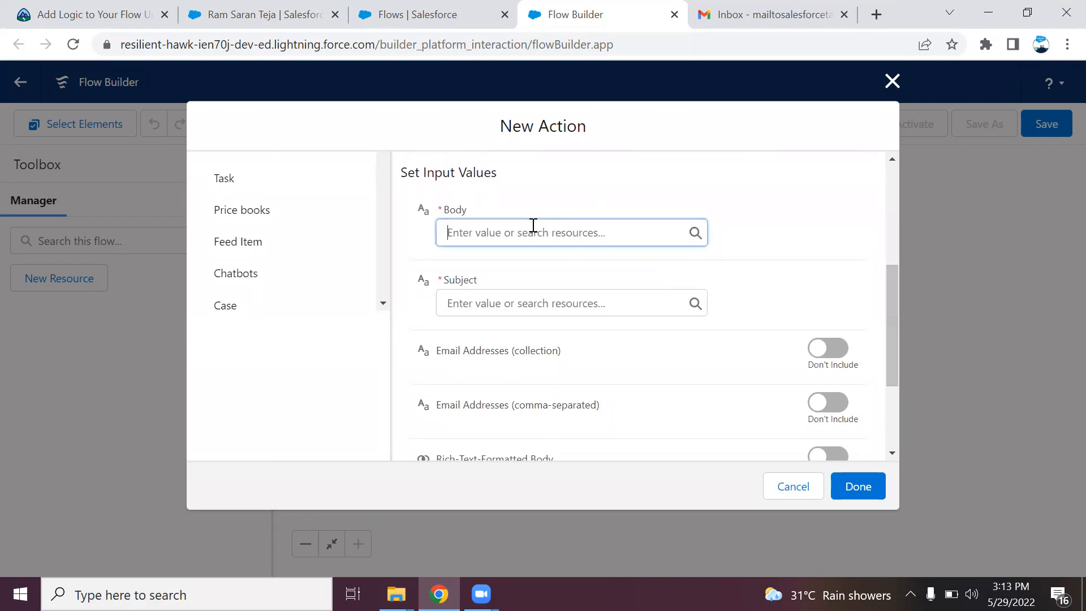
{"action": "left_click", "coordinate": [601, 199]}
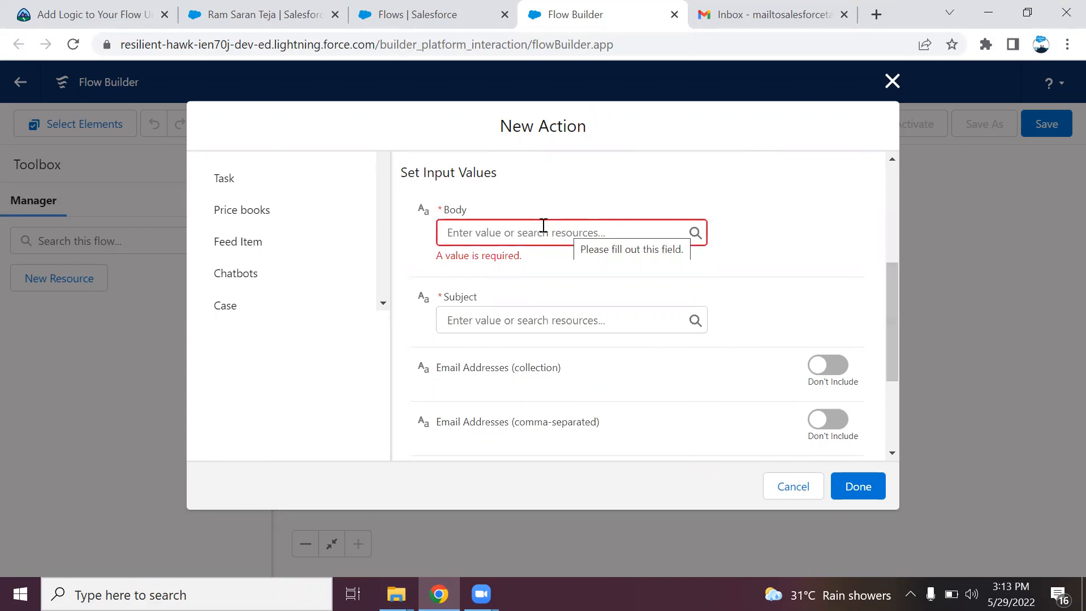
{"action": "left_click", "coordinate": [519, 231]}
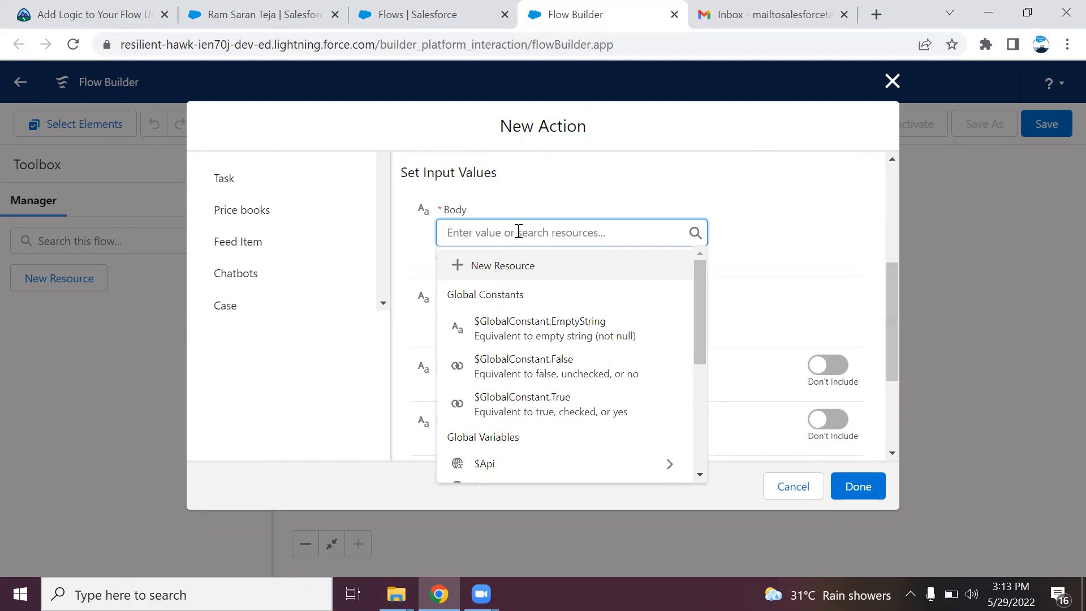
Create a new Text Template resource named 'new employee notification tmp' for the Body
{"action": "left_click", "coordinate": [524, 270]}
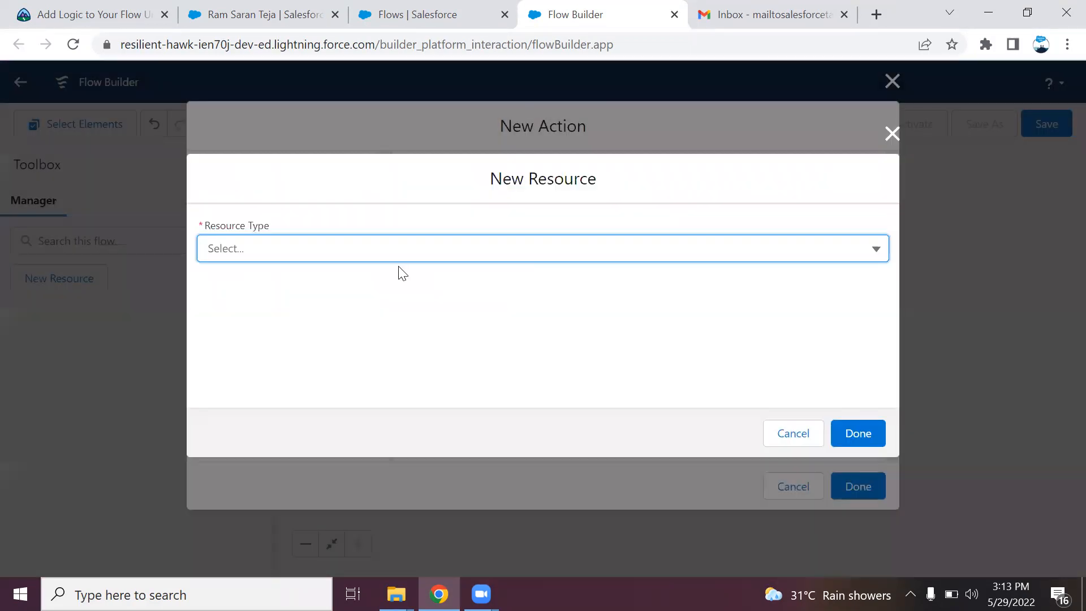
{"action": "left_click", "coordinate": [431, 259]}
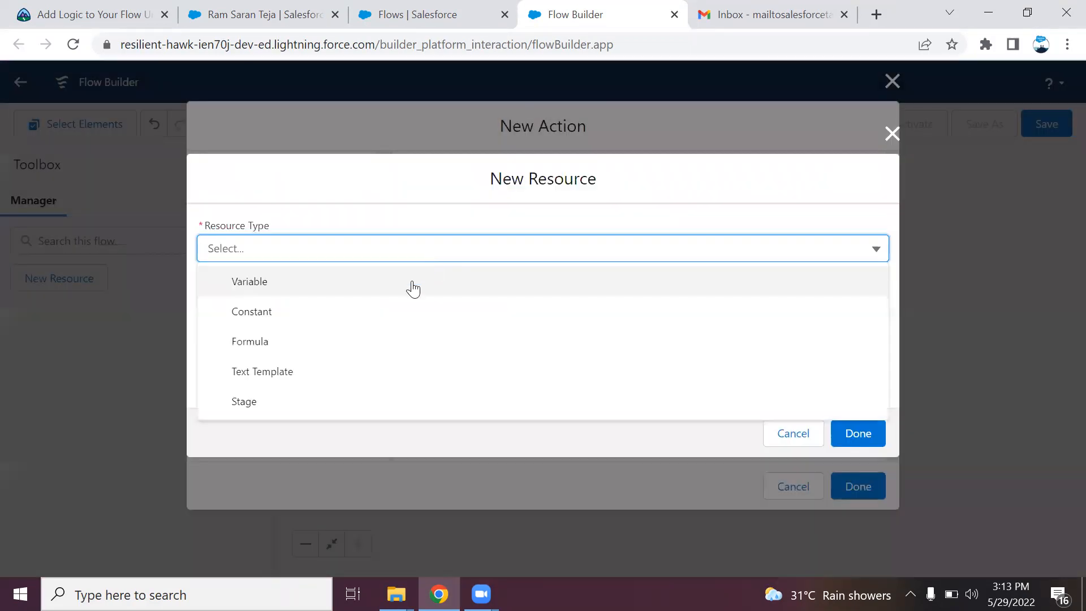
{"action": "left_click", "coordinate": [384, 369]}
{"action": "left_click", "coordinate": [308, 262]}
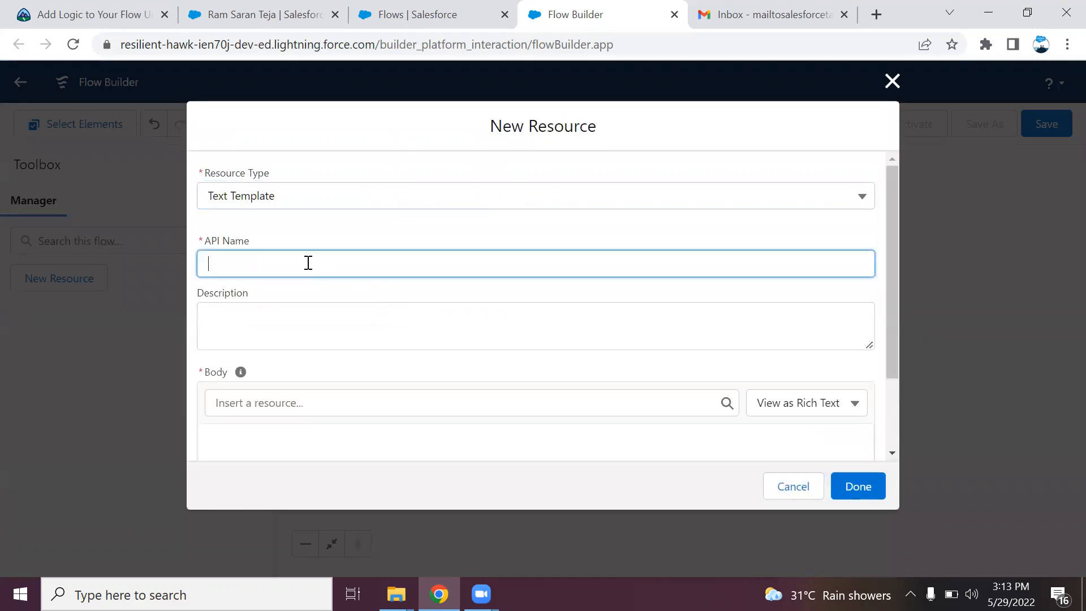
{"action": "type", "text": "new"}
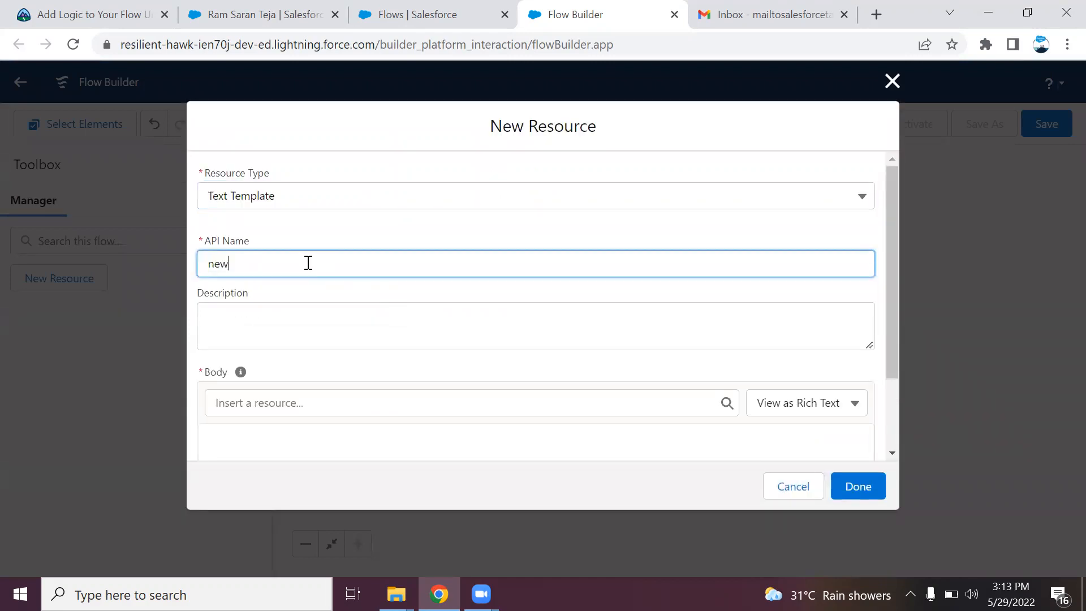
{"action": "type", "text": " employee notification tmp"}
{"action": "left_click", "coordinate": [315, 346]}
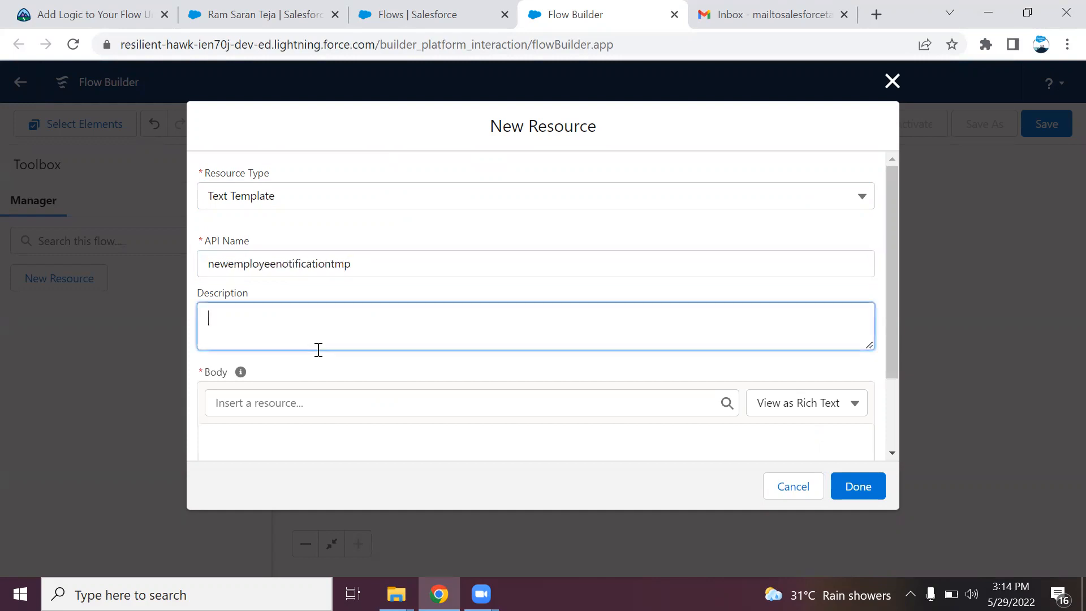
{"action": "left_click_drag", "start_coordinate": [888, 306], "coordinate": [894, 385]}
Start the template with 'Hi {!$Record.Name}, New employee record has been created for you!!'
{"action": "left_click", "coordinate": [629, 374]}
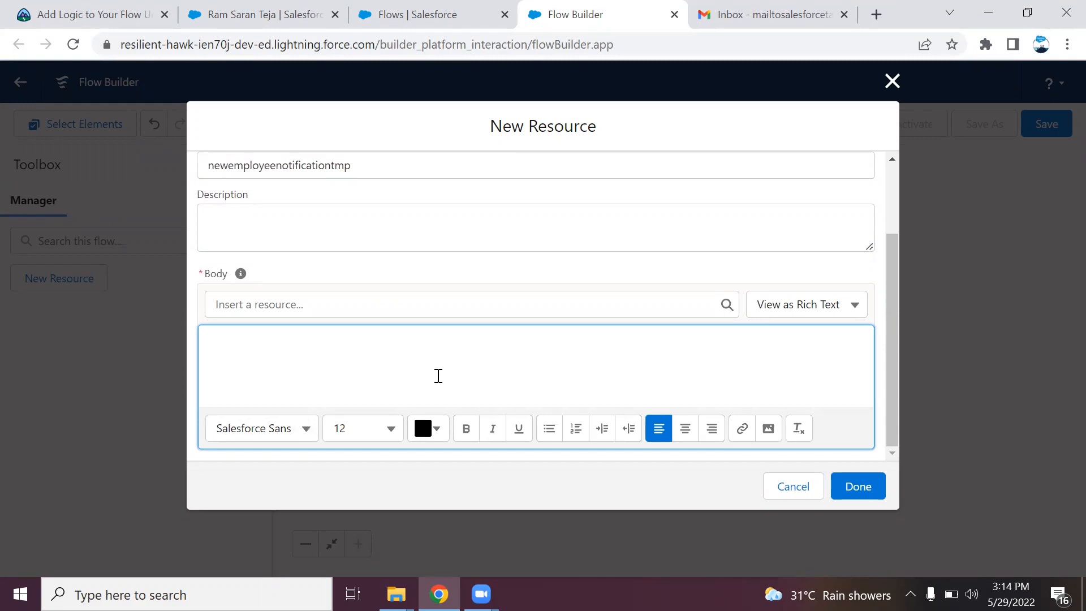
{"action": "type", "text": "Hi"}
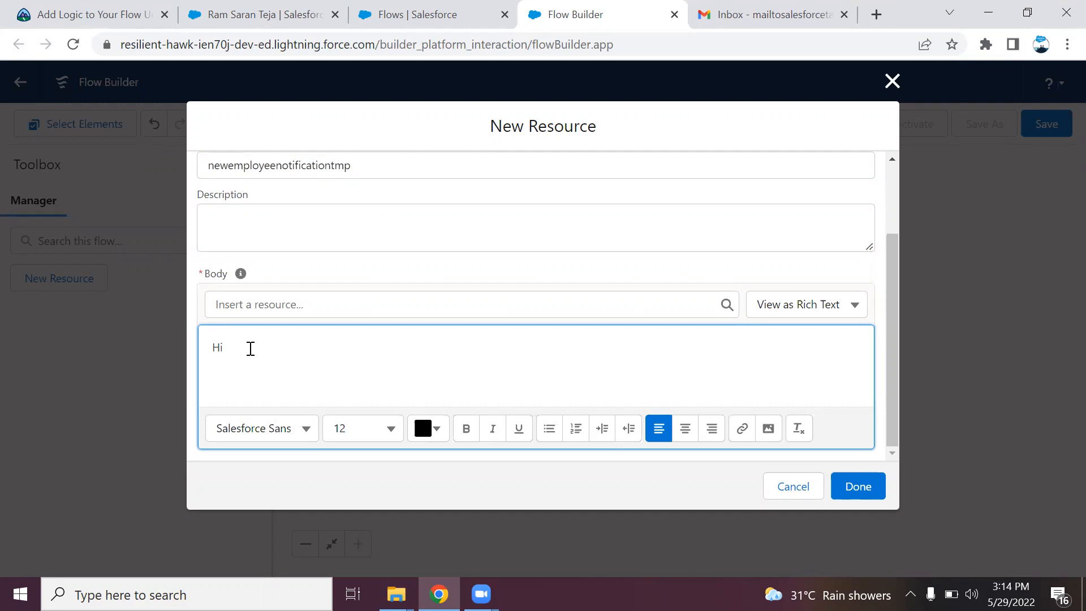
{"action": "left_click", "coordinate": [280, 309]}
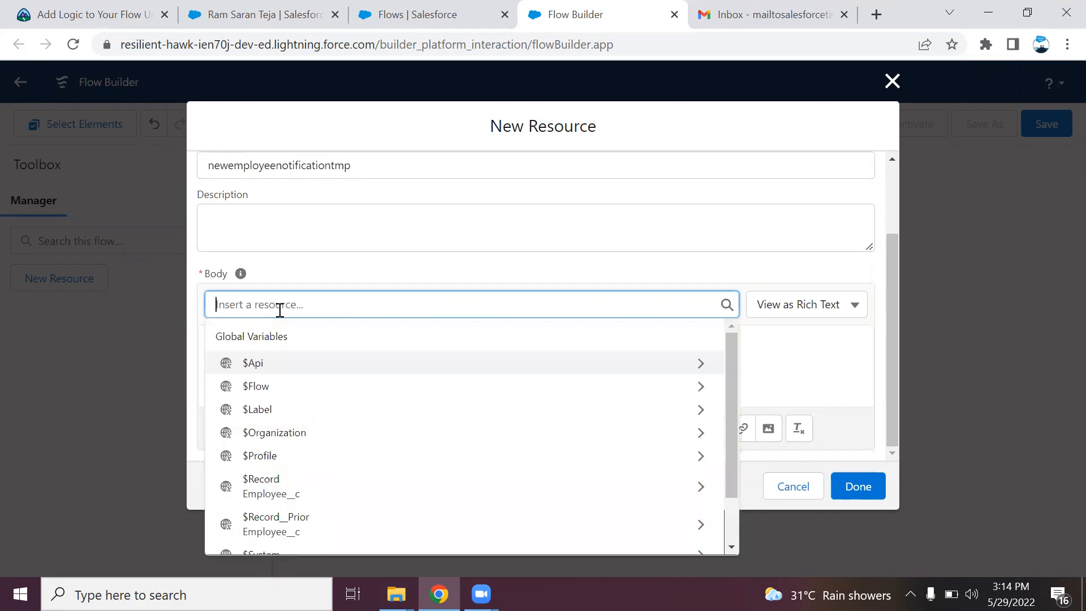
{"action": "left_click", "coordinate": [291, 493]}
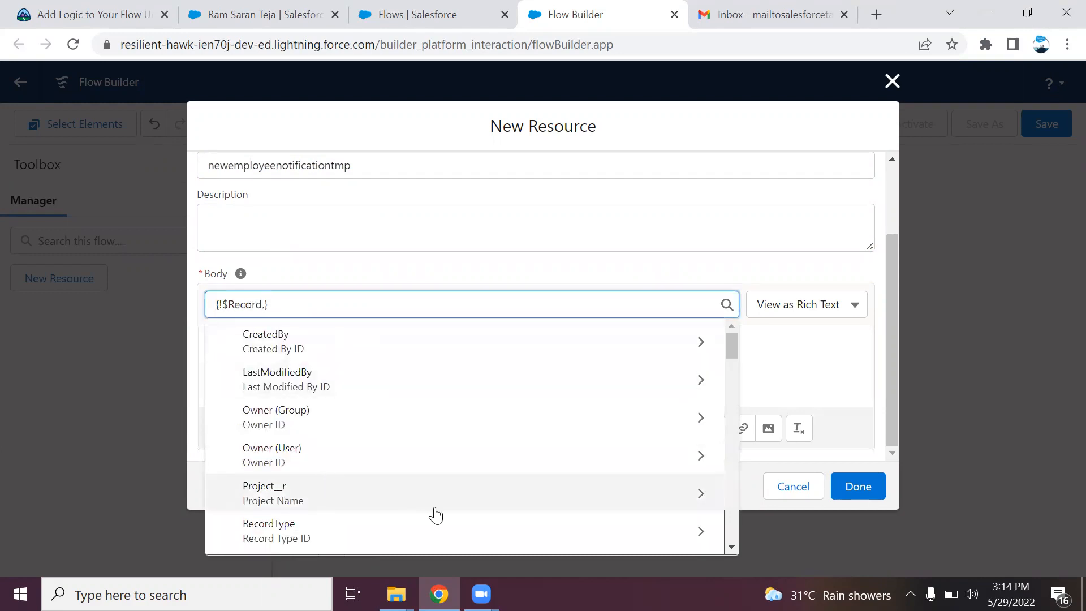
{"action": "left_click_drag", "start_coordinate": [735, 352], "coordinate": [736, 393]}
{"action": "scroll", "coordinate": [736, 392], "scroll_direction": "down", "scroll_amount": 8}
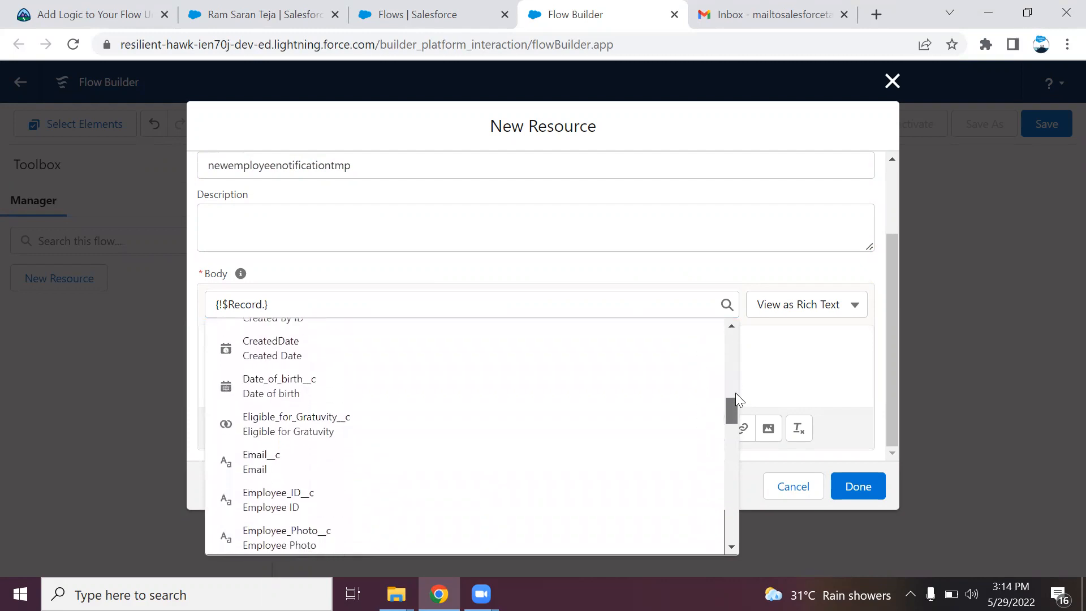
{"action": "scroll", "coordinate": [735, 393], "scroll_direction": "down", "scroll_amount": 6}
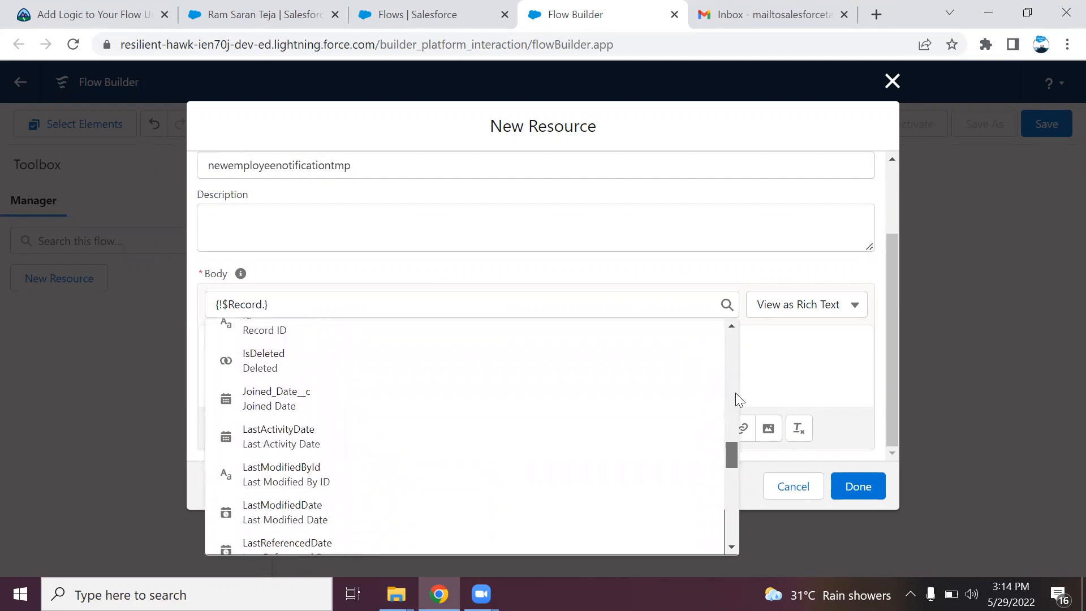
{"action": "left_click", "coordinate": [240, 361]}
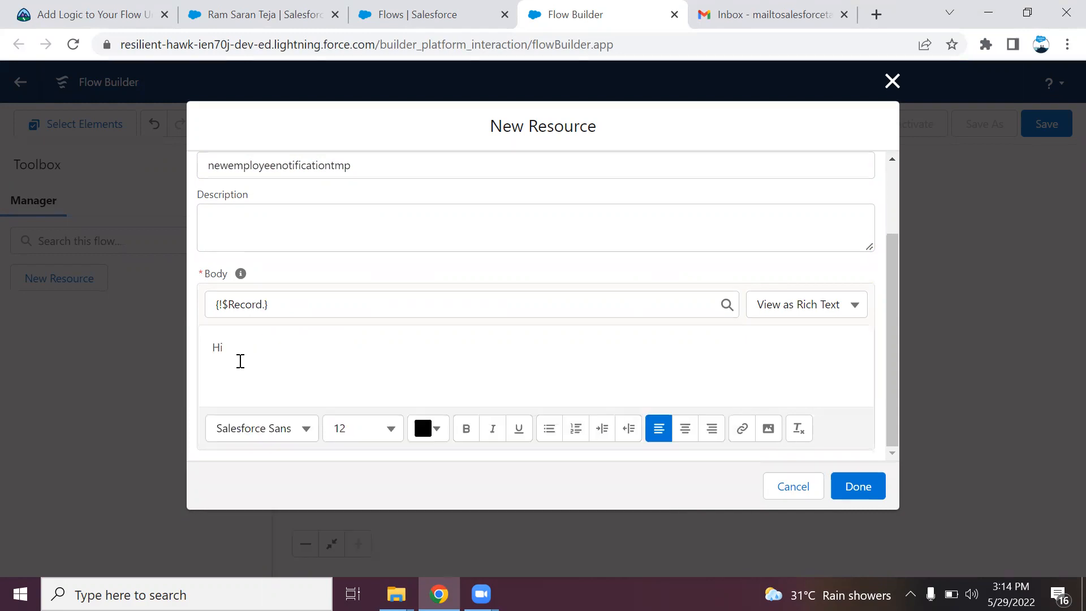
{"action": "left_click", "coordinate": [266, 305]}
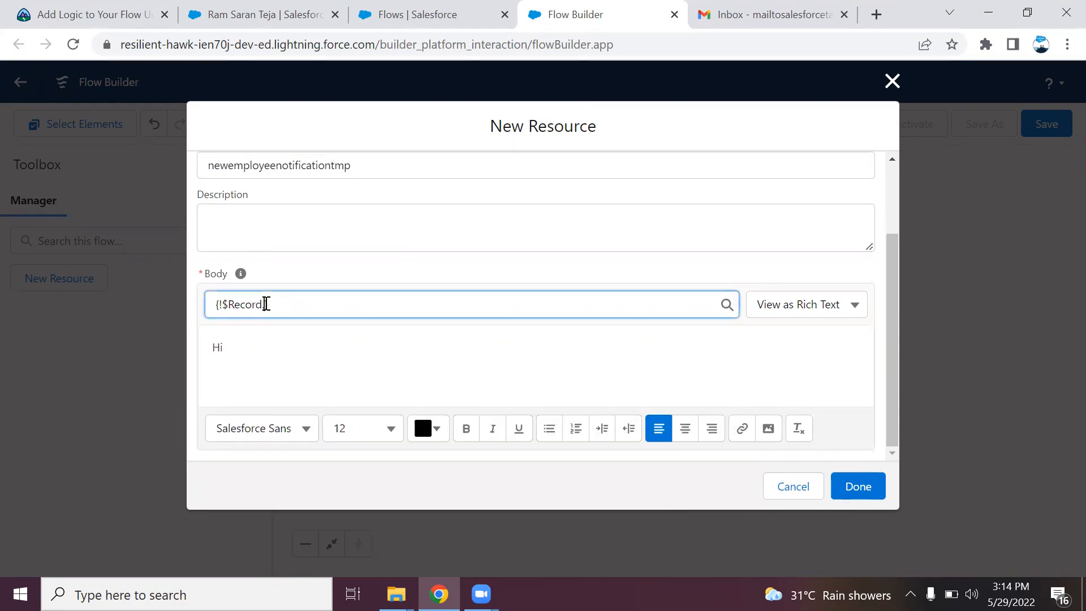
{"action": "type", "text": "na"}
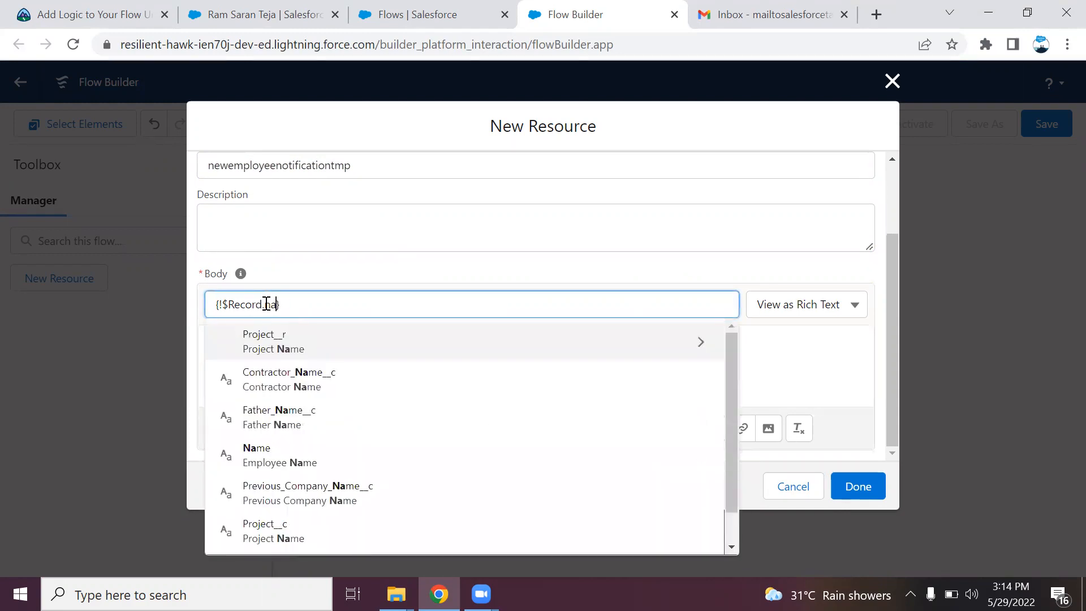
{"action": "type", "text": "me"}
{"action": "key", "text": "Down"}
{"action": "key", "text": "Down"}
{"action": "key", "text": "Down"}
{"action": "key", "text": "Return"}
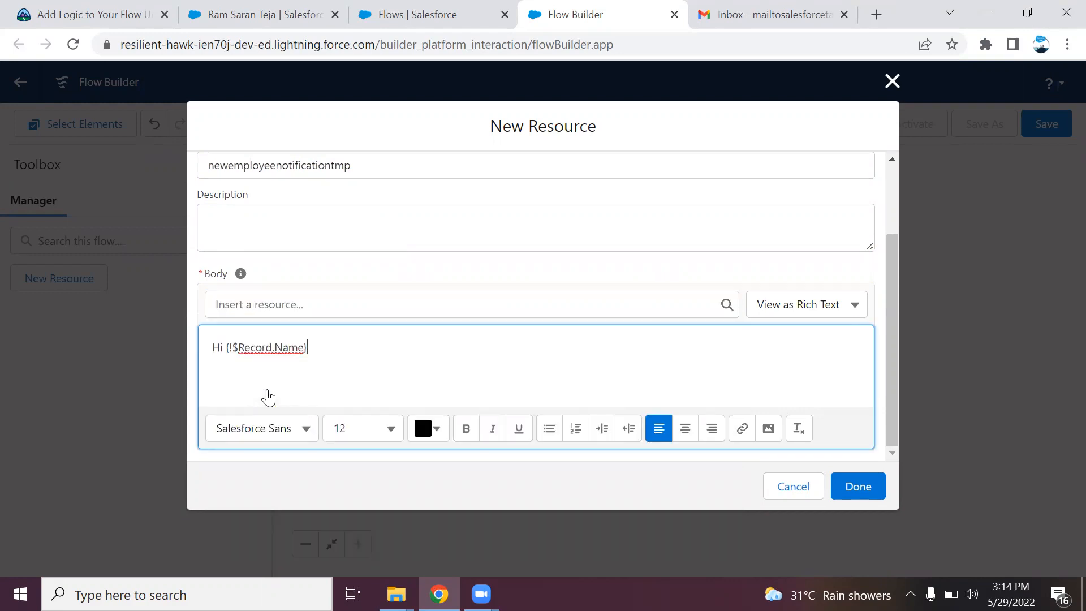
{"action": "type", "text": ","}
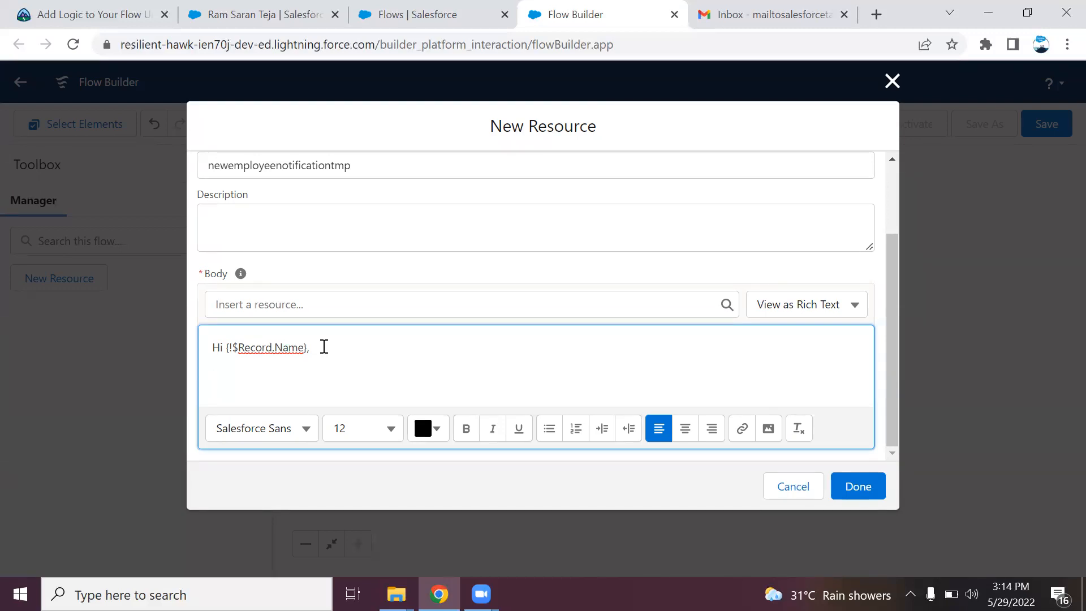
{"action": "type", "text": "New employee record has been c"}
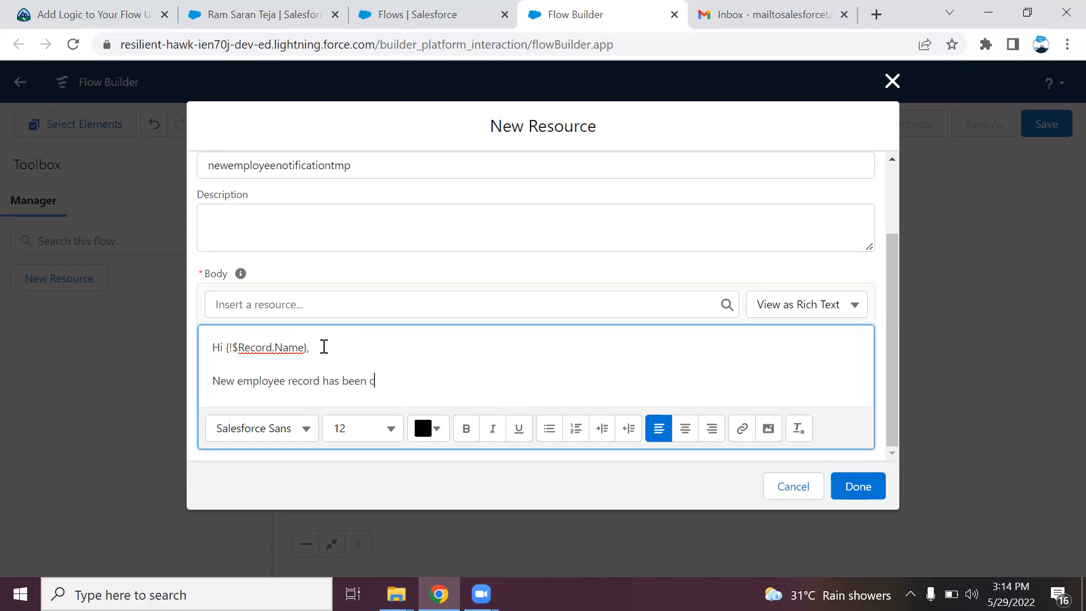
{"action": "type", "text": "reated for you!!"}
Add the line 'Please find the details below,' to the template
{"action": "key", "text": "Return"}
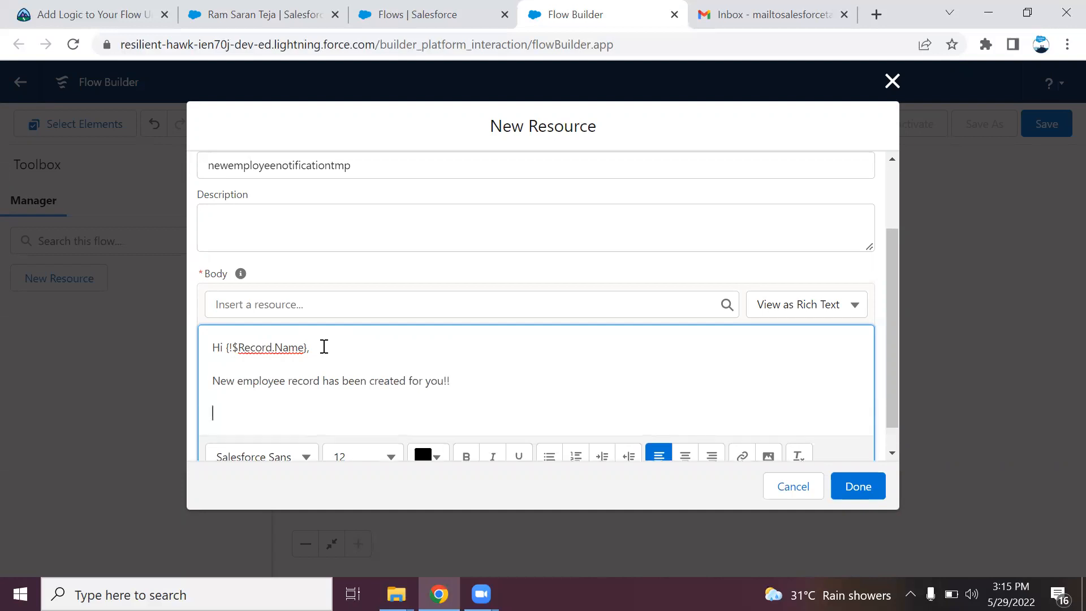
{"action": "type", "text": "Please find the details below,"}
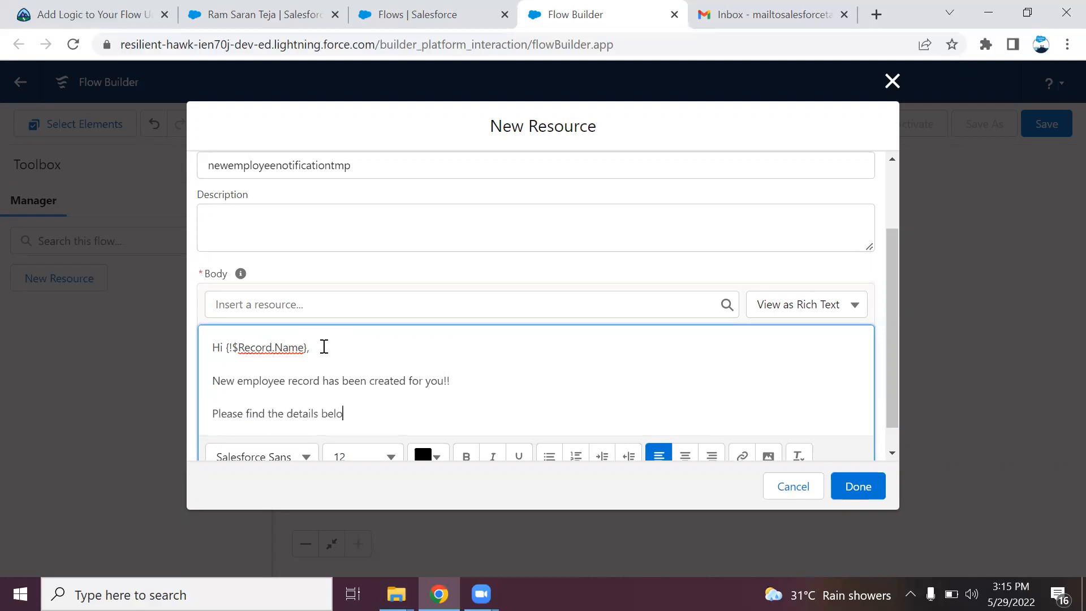
{"action": "key", "text": "Return"}
{"action": "key", "text": "Return"}
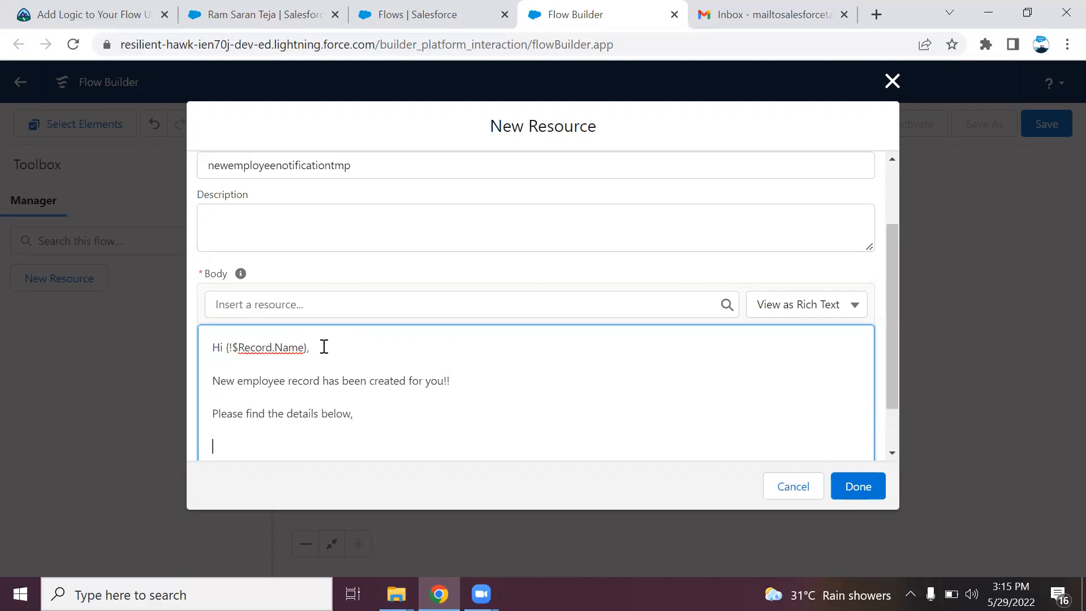
Add 'Employee ID:' and 'Date of Birth :' lines below the details line
{"action": "left_click_drag", "start_coordinate": [890, 316], "coordinate": [890, 371]}
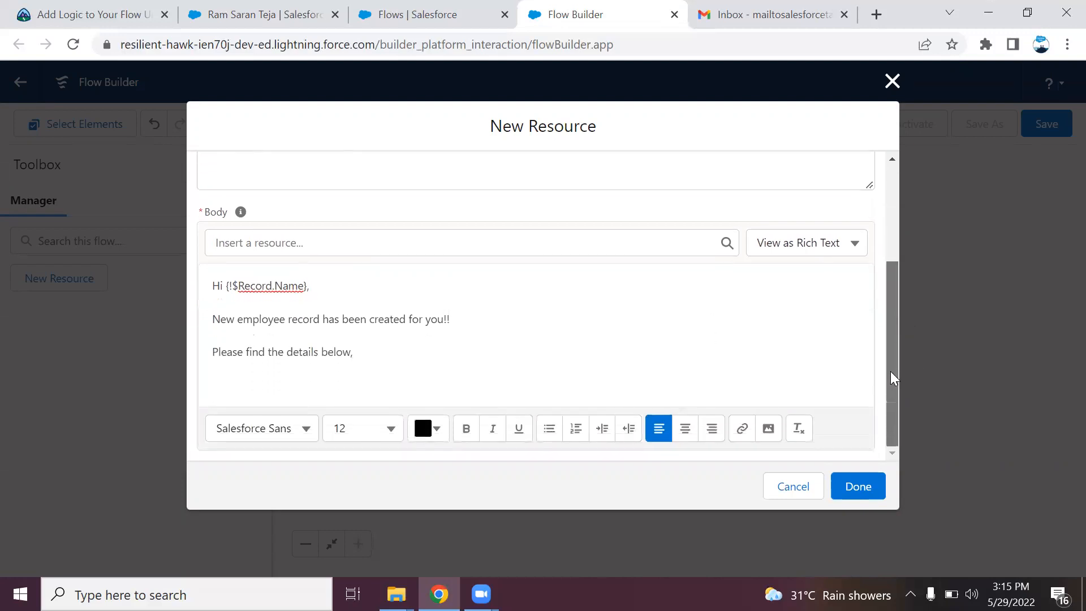
{"action": "left_click", "coordinate": [221, 372]}
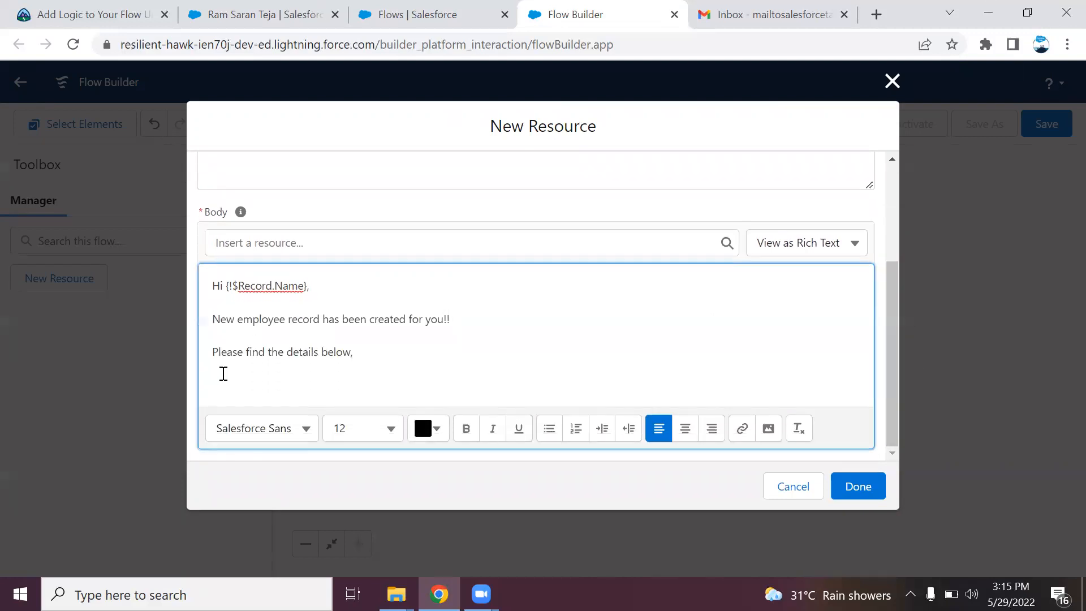
{"action": "key", "text": "Return"}
{"action": "type", "text": "Employee ID"}
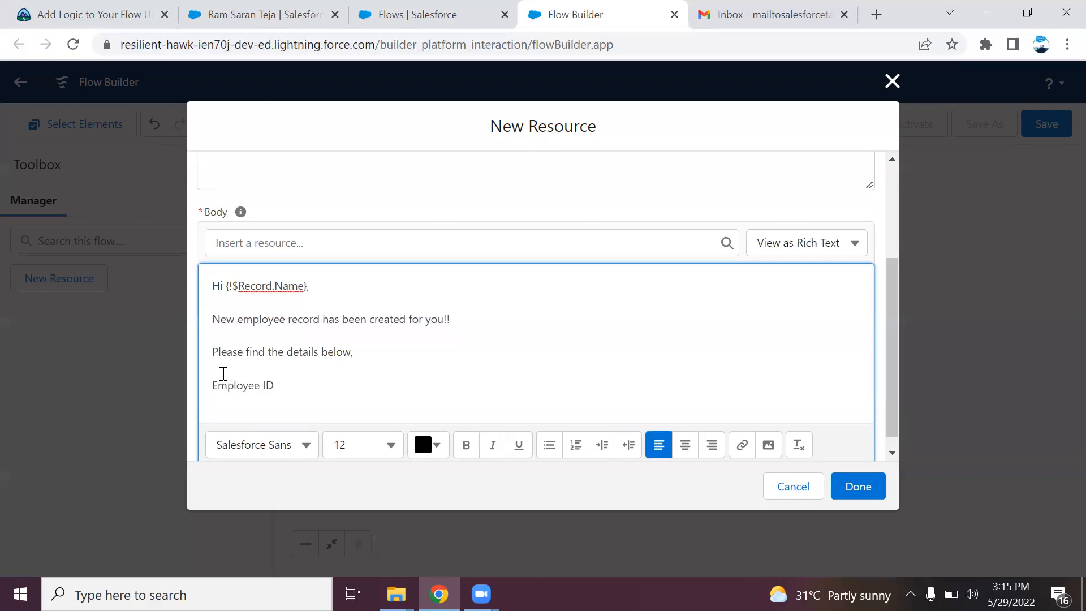
{"action": "type", "text": ":"}
{"action": "key", "text": "Return"}
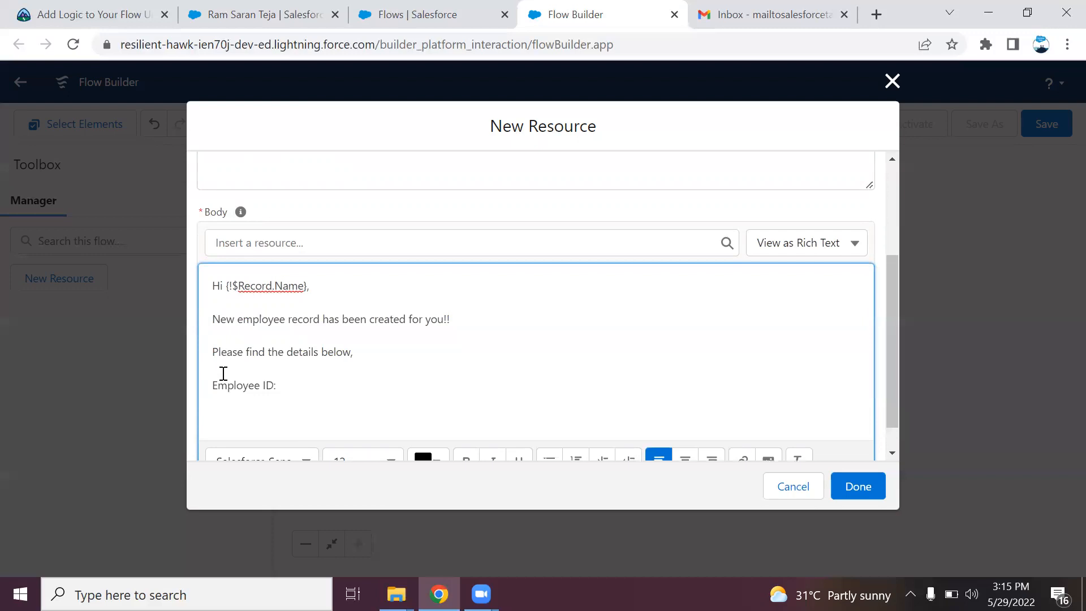
{"action": "type", "text": "Date of Birth :"}
{"action": "key", "text": "Return"}
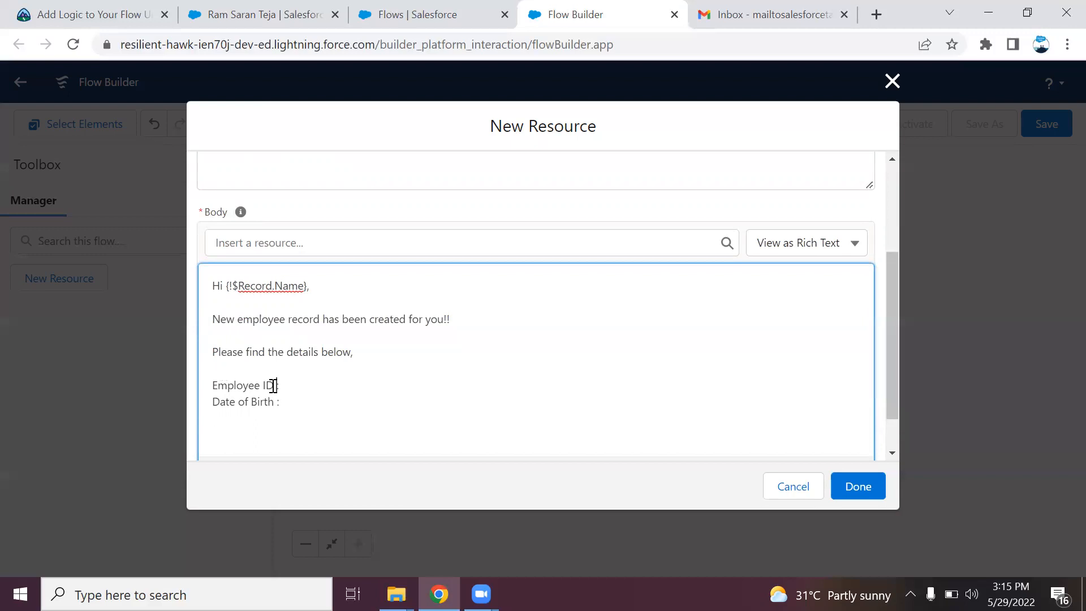
{"action": "left_click", "coordinate": [309, 391]}
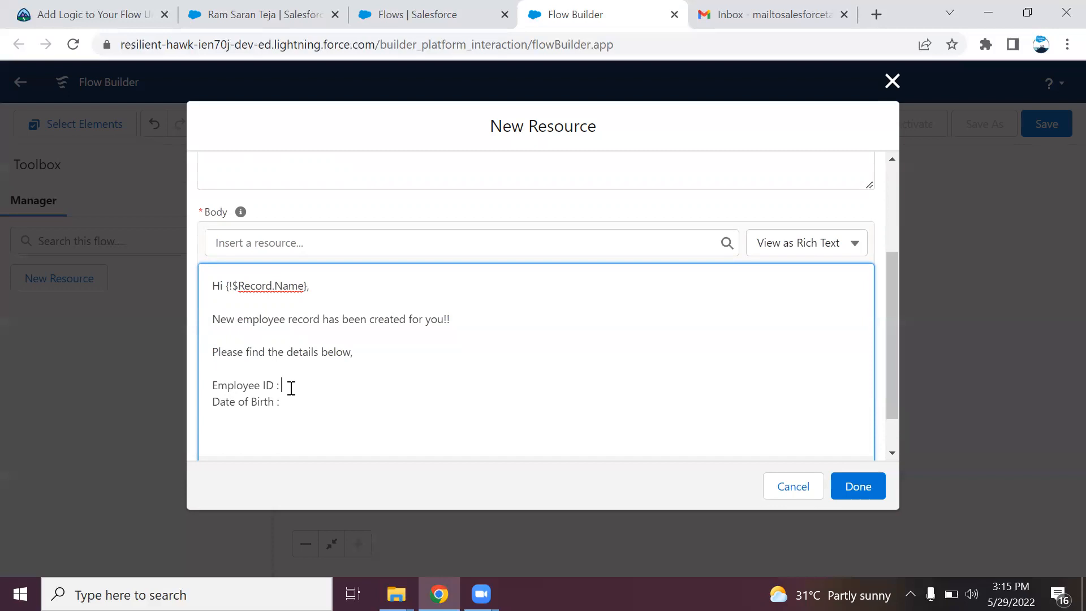
Insert the {!$Record.Date_of_birth__c} merge field after 'Date of Birth :'
{"action": "left_click", "coordinate": [354, 239]}
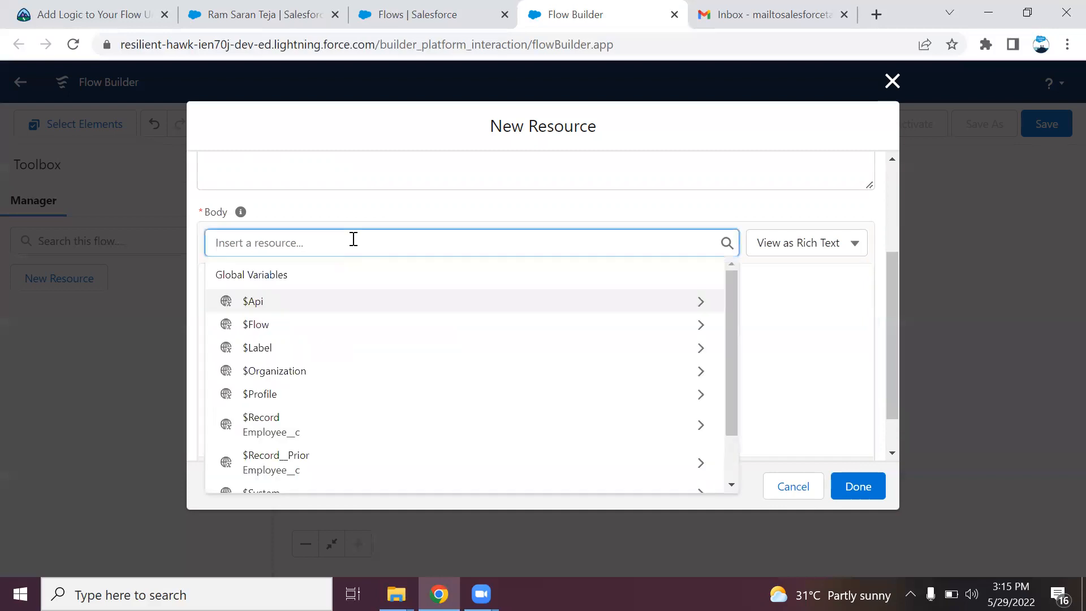
{"action": "type", "text": "re"}
{"action": "key", "text": "BackSpace"}
{"action": "key", "text": "BackSpace"}
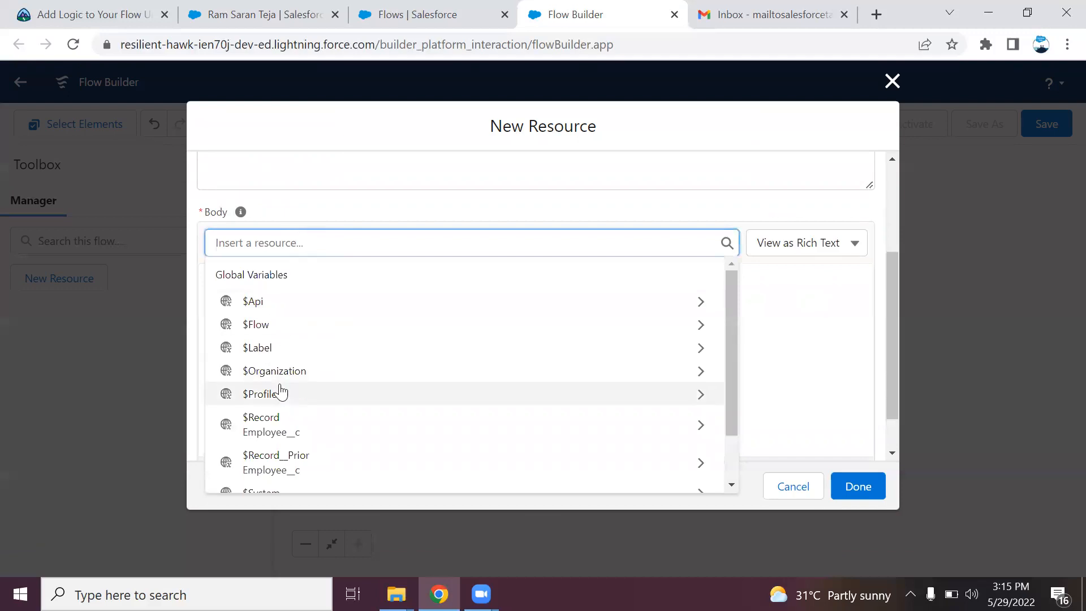
{"action": "left_click", "coordinate": [266, 425]}
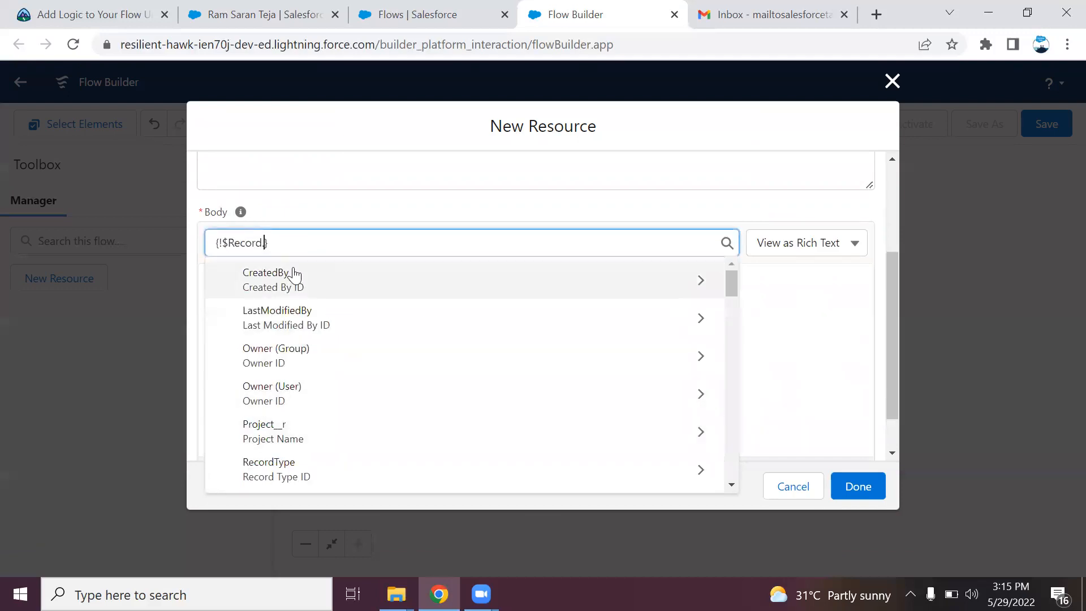
{"action": "type", "text": "date"}
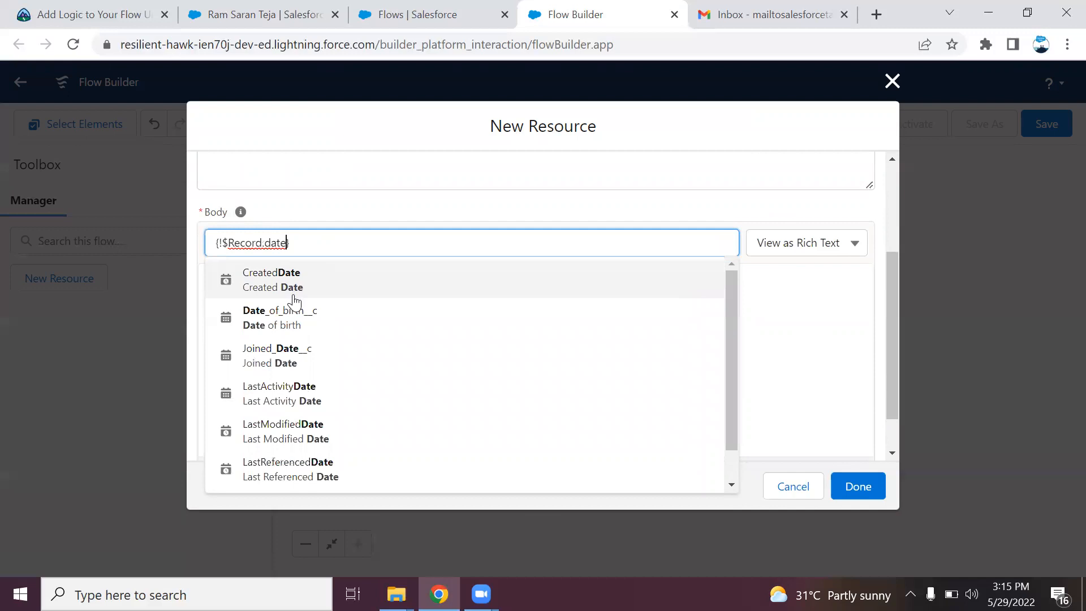
{"action": "left_click", "coordinate": [293, 317]}
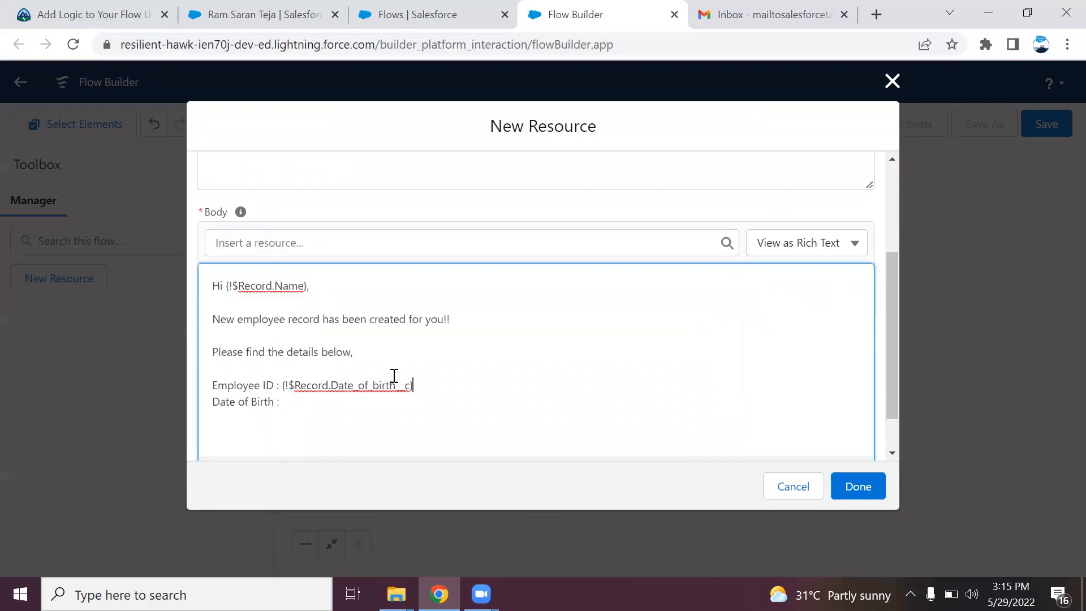
{"action": "left_click_drag", "start_coordinate": [417, 384], "coordinate": [282, 383]}
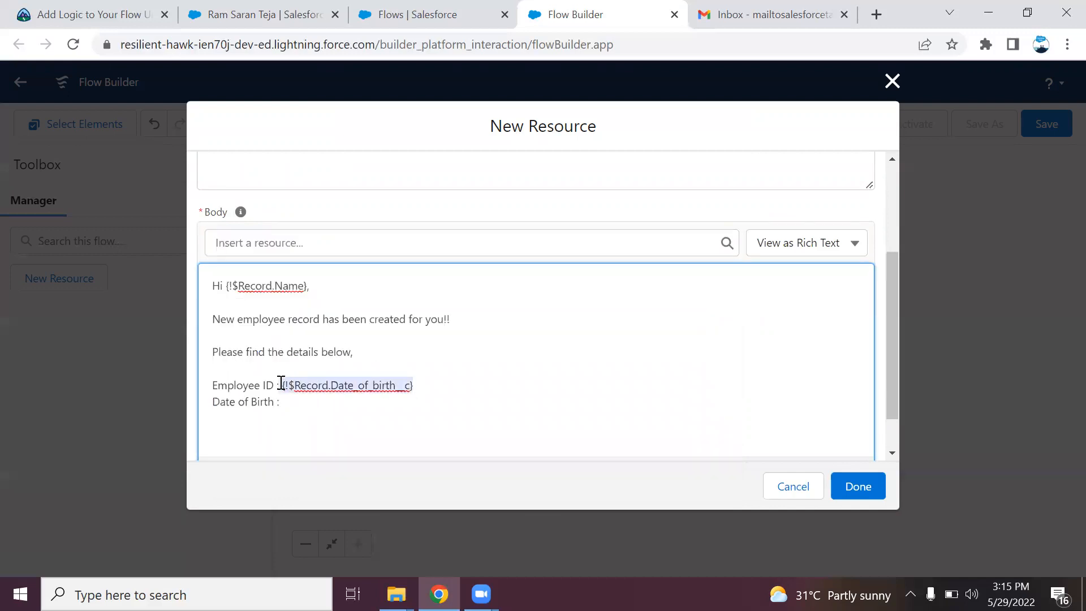
{"action": "key", "text": "ctrl+x"}
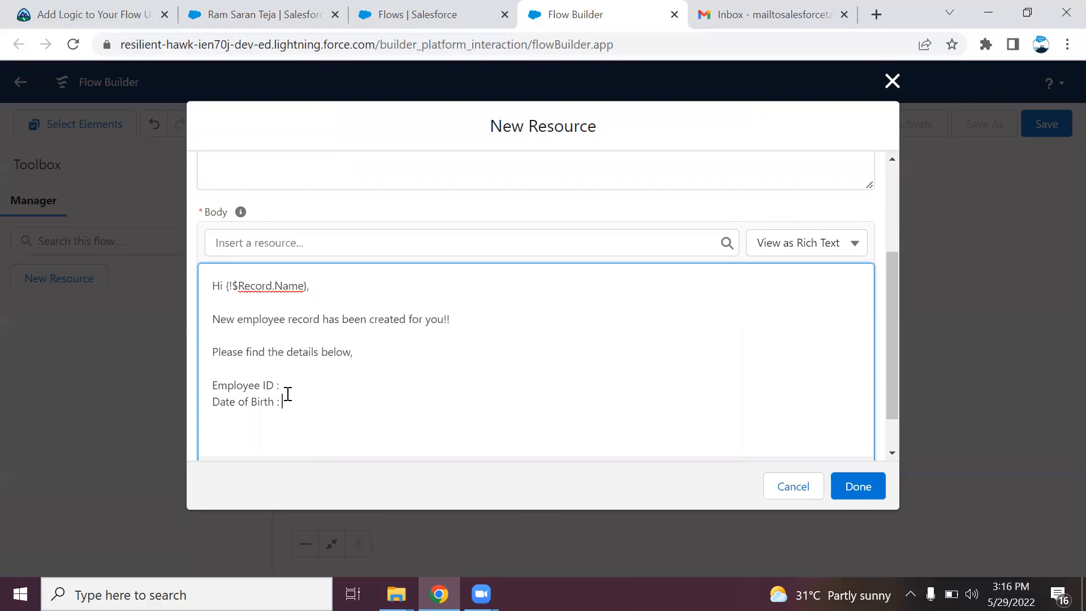
{"action": "left_click", "coordinate": [288, 394]}
{"action": "key", "text": "ctrl+v"}
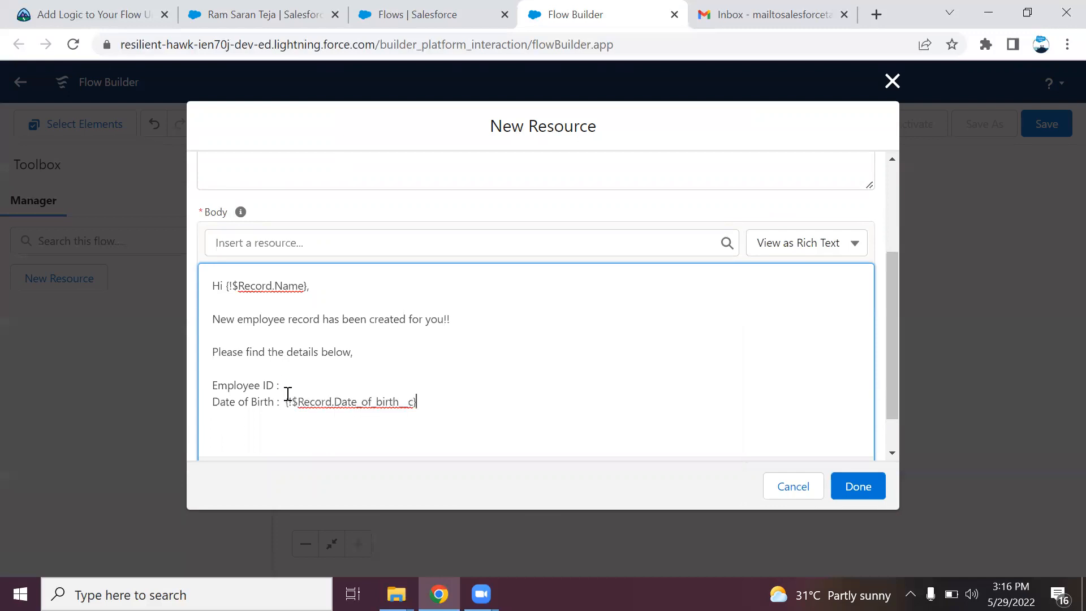
Insert the {!$Record.Employee_ID__c} merge field after 'Employee ID:'
{"action": "left_click", "coordinate": [307, 244]}
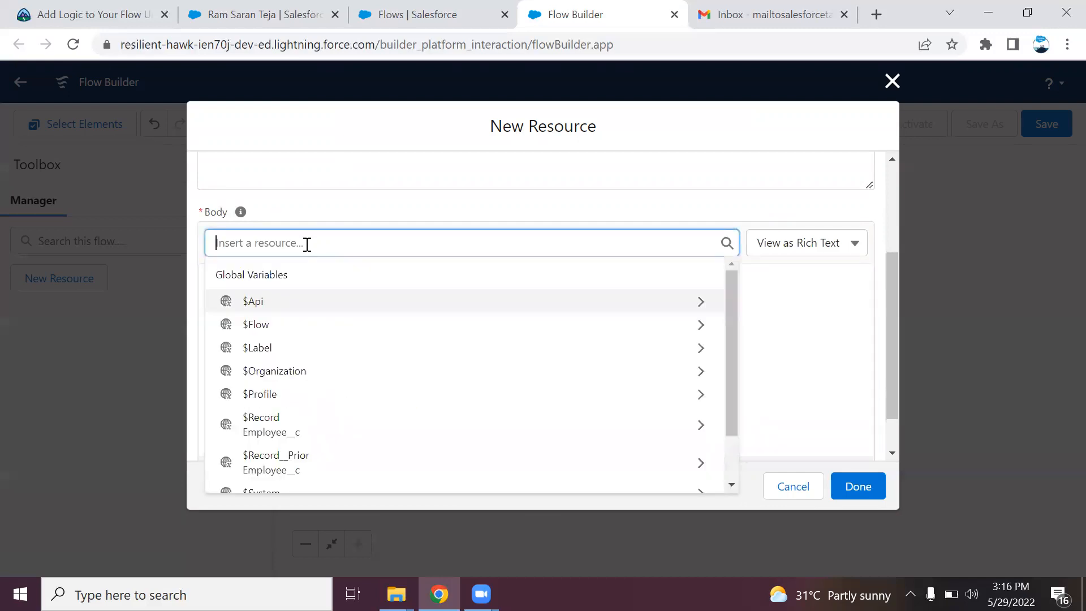
{"action": "type", "text": "recor"}
{"action": "left_click", "coordinate": [299, 315]}
{"action": "left_click", "coordinate": [304, 244]}
{"action": "type", "text": "re"}
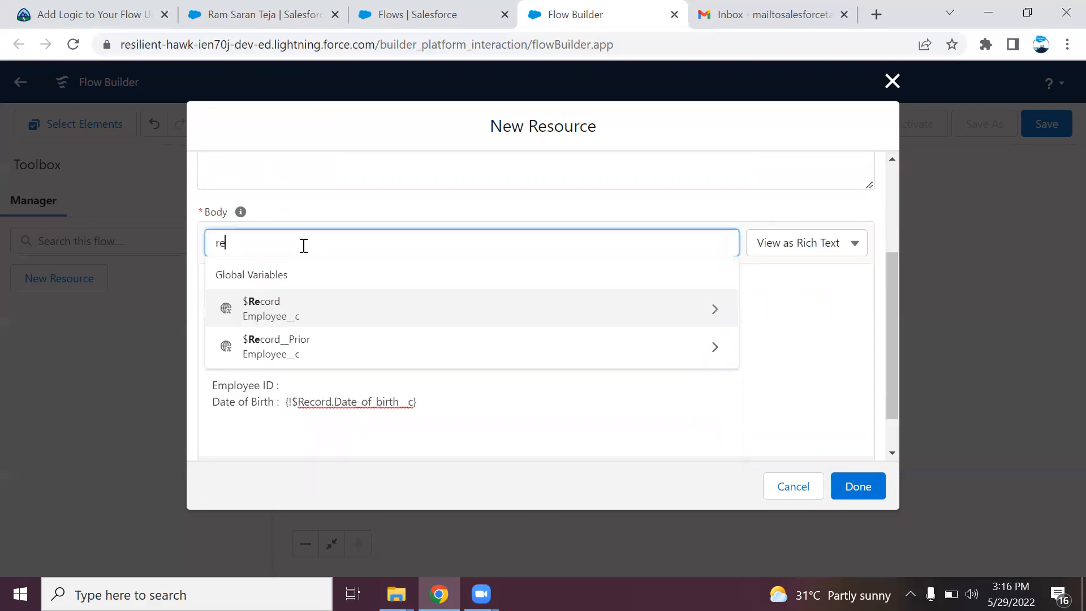
{"action": "left_click", "coordinate": [301, 315]}
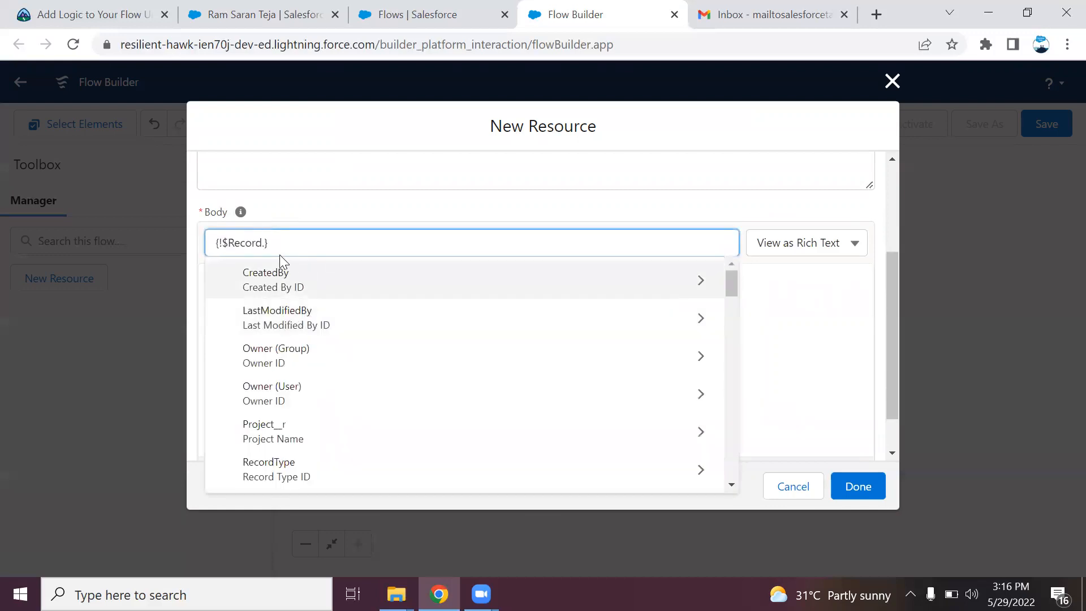
{"action": "type", "text": "emp"}
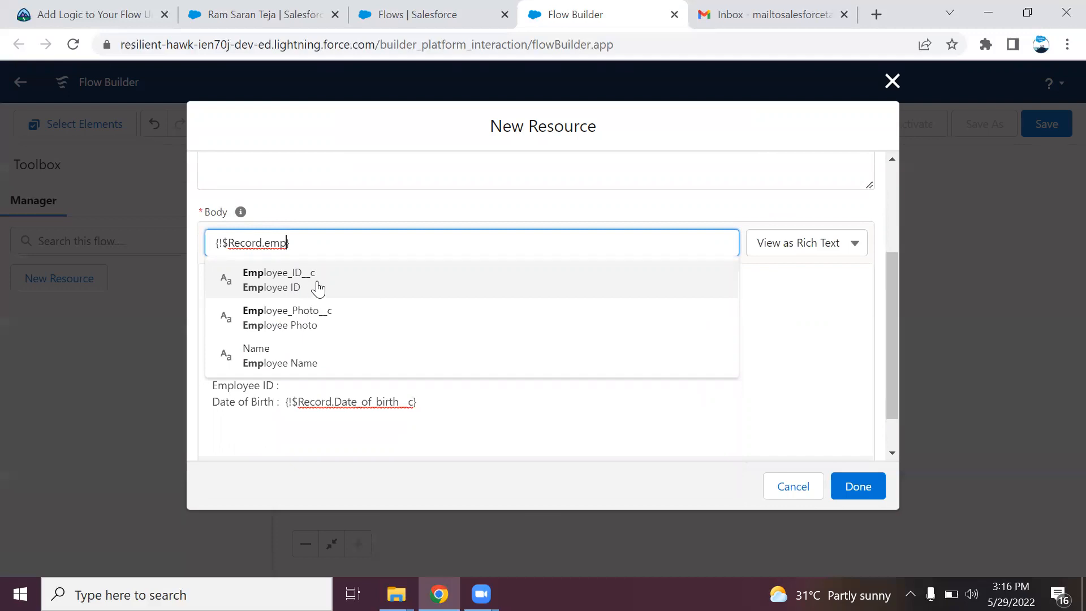
{"action": "left_click", "coordinate": [314, 287]}
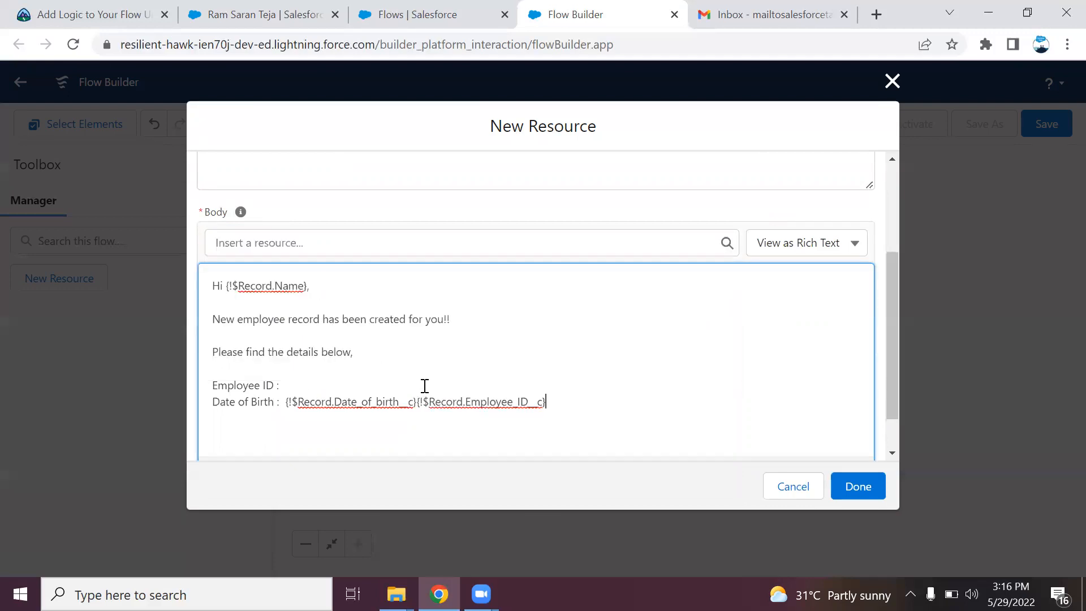
{"action": "key", "text": "shift+Left"}
{"action": "key", "text": "shift+Left"}
{"action": "key", "text": "shift+Left"}
{"action": "key", "text": "shift+Left"}
{"action": "key", "text": "shift+Left"}
{"action": "key", "text": "shift+Left"}
{"action": "key", "text": "shift+Left"}
{"action": "key", "text": "shift+Left"}
{"action": "key", "text": "shift+Left"}
{"action": "key", "text": "shift+Left"}
{"action": "key", "text": "shift+Left"}
{"action": "key", "text": "shift+Left"}
{"action": "key", "text": "shift+Left"}
{"action": "key", "text": "shift+Left"}
{"action": "key", "text": "shift+Left"}
{"action": "key", "text": "shift+Left"}
{"action": "key", "text": "shift+Left"}
{"action": "key", "text": "shift+Left"}
{"action": "key", "text": "shift+Left"}
{"action": "key", "text": "shift+Left"}
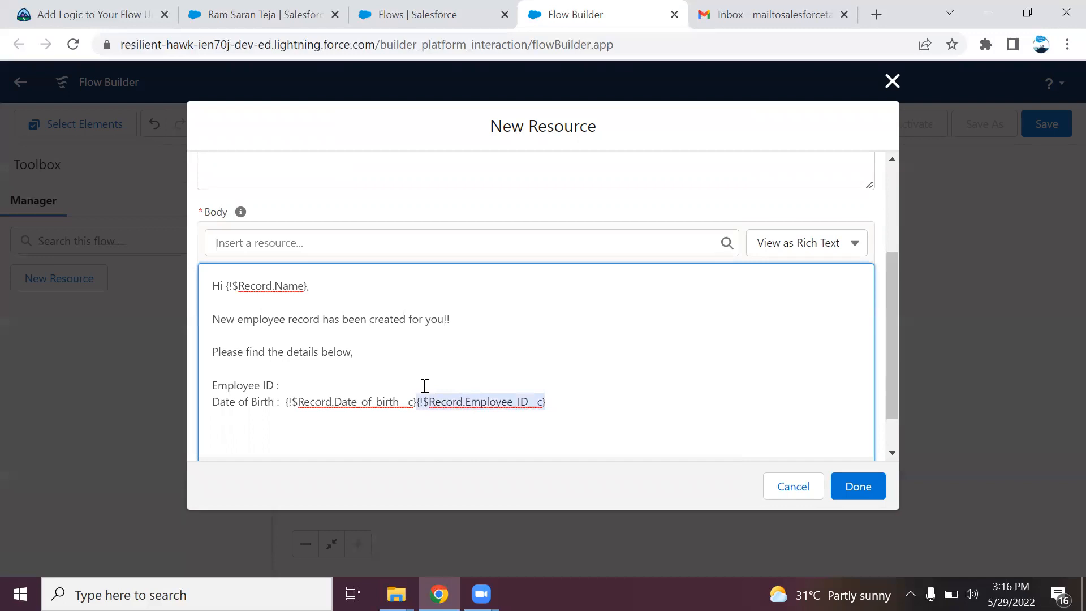
{"action": "key", "text": "ctrl+x"}
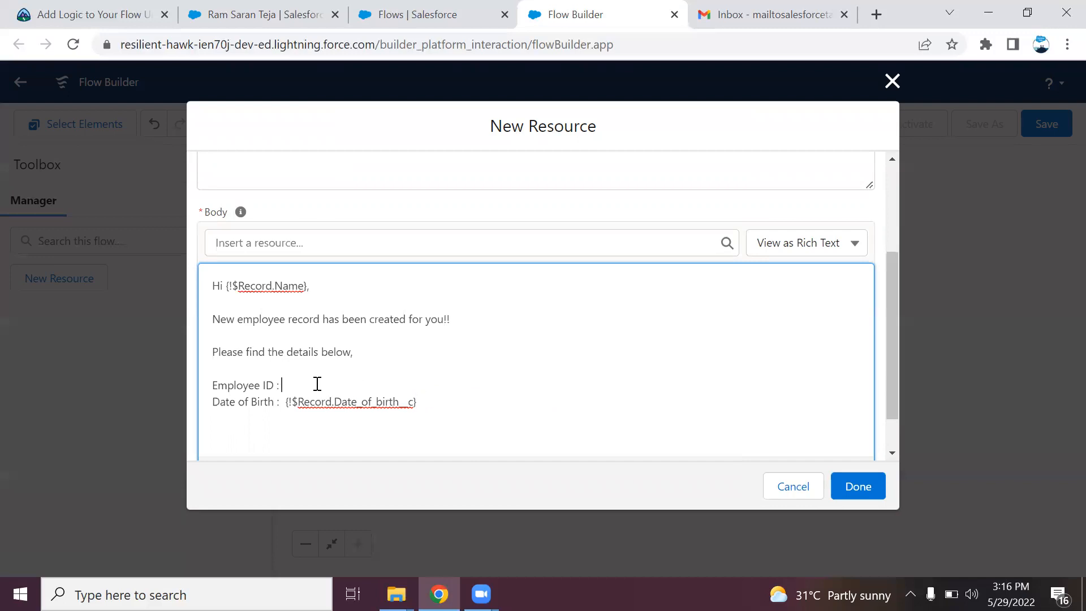
{"action": "key", "text": "ctrl+v"}
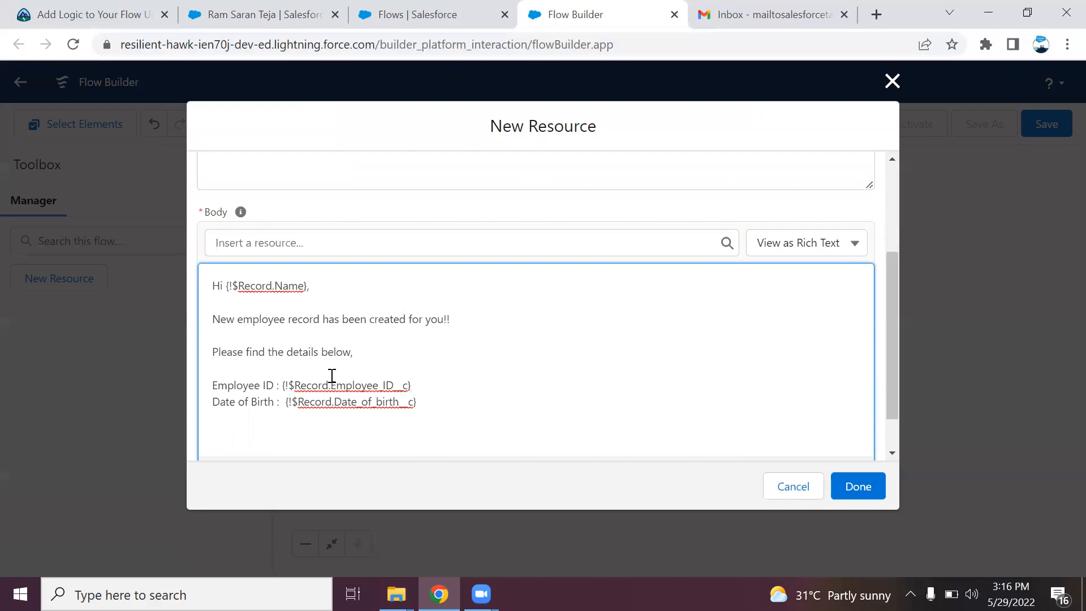
End the template with a 'Regards,' / 'Admin' sign-off
{"action": "type", "text": "Thanks"}
{"action": "key", "text": "BackSpace"}
{"action": "key", "text": "BackSpace"}
{"action": "key", "text": "BackSpace"}
{"action": "key", "text": "BackSpace"}
{"action": "key", "text": "BackSpace"}
{"action": "key", "text": "BackSpace"}
{"action": "type", "text": "Regards,"}
{"action": "key", "text": "Return"}
{"action": "type", "text": "Admin"}
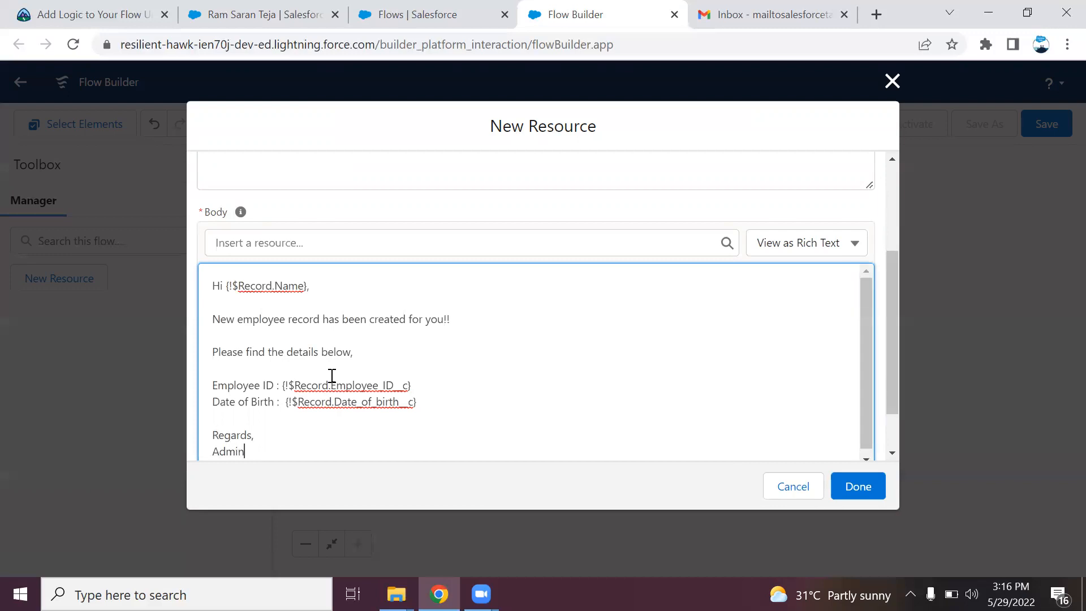
{"action": "left_click_drag", "start_coordinate": [894, 383], "coordinate": [888, 462]}
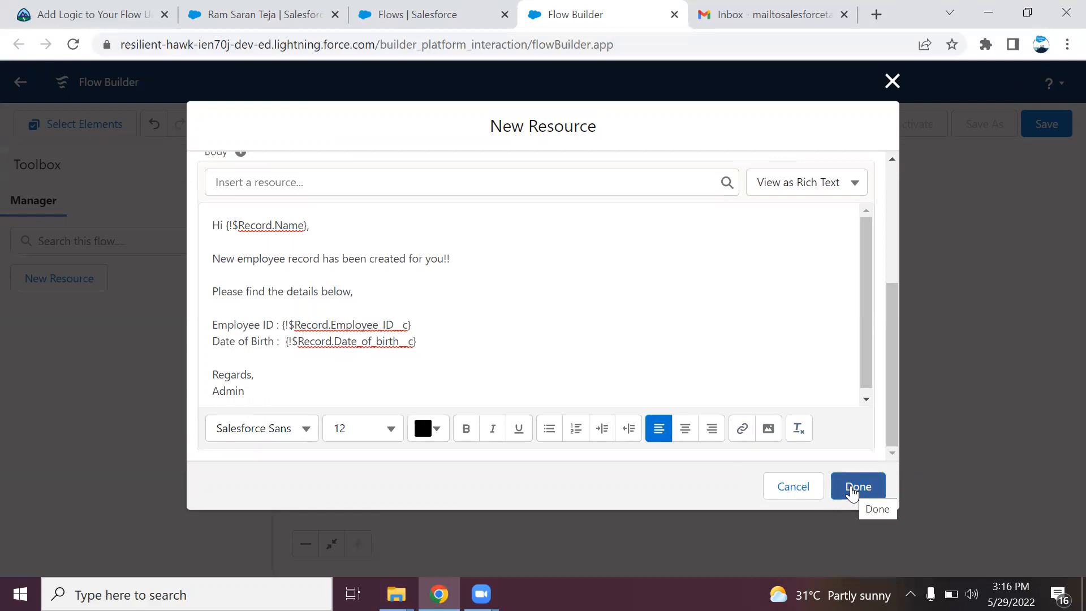
Save the text template and enter the subject 'New employee notification email'
{"action": "left_click", "coordinate": [853, 489]}
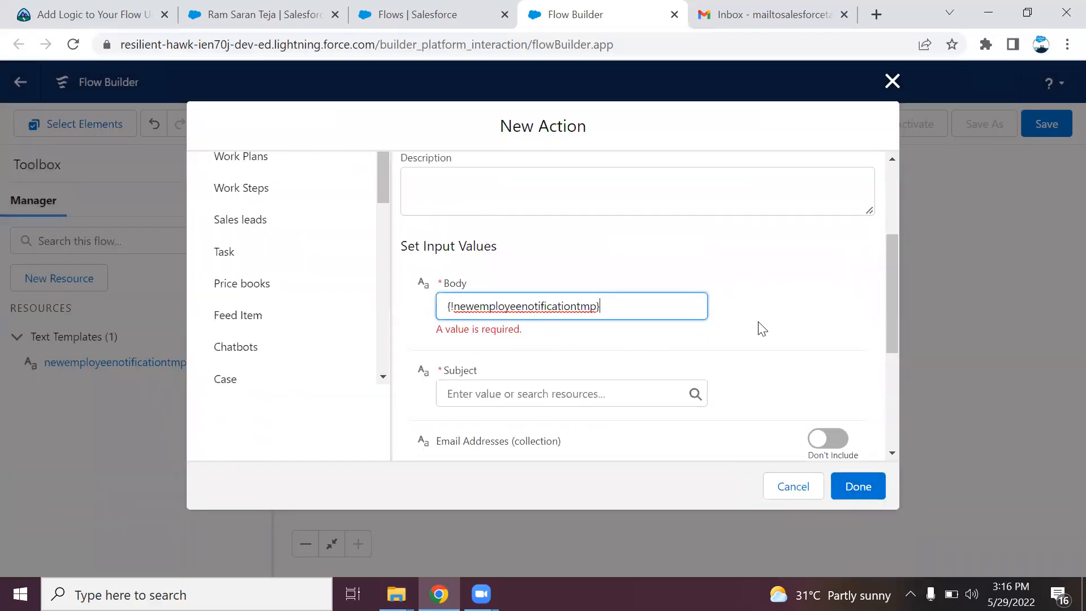
{"action": "left_click", "coordinate": [535, 374]}
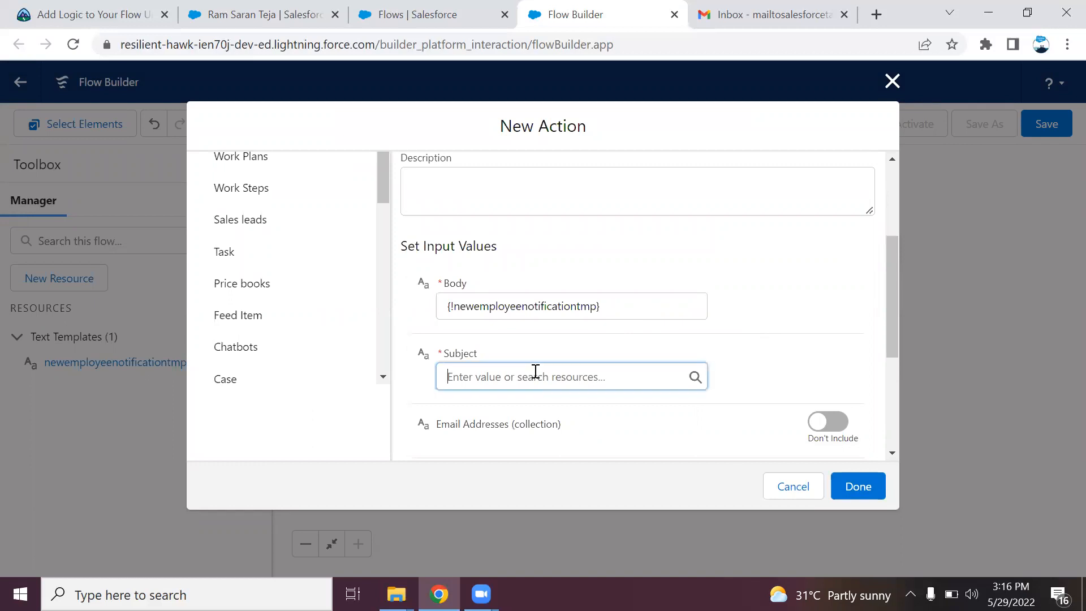
{"action": "type", "text": "New "}
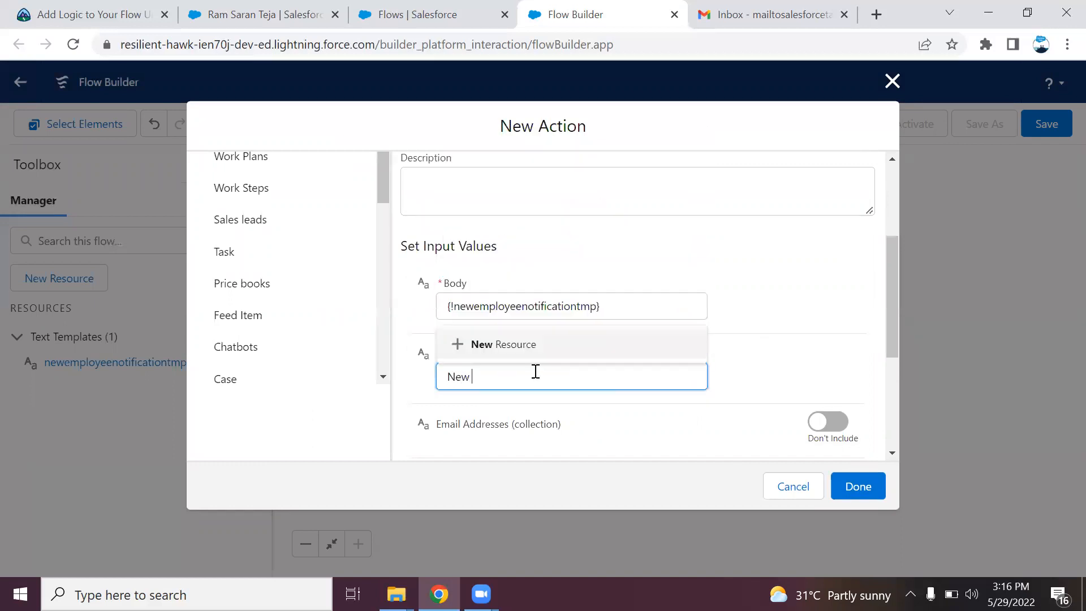
{"action": "type", "text": "epploye"}
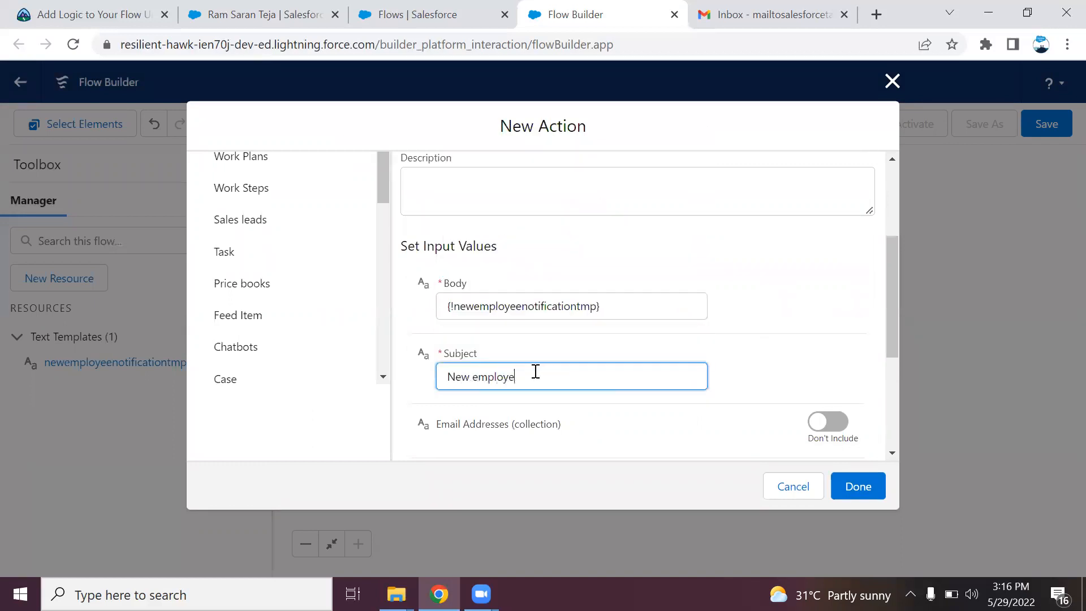
{"action": "type", "text": "e notificatio"}
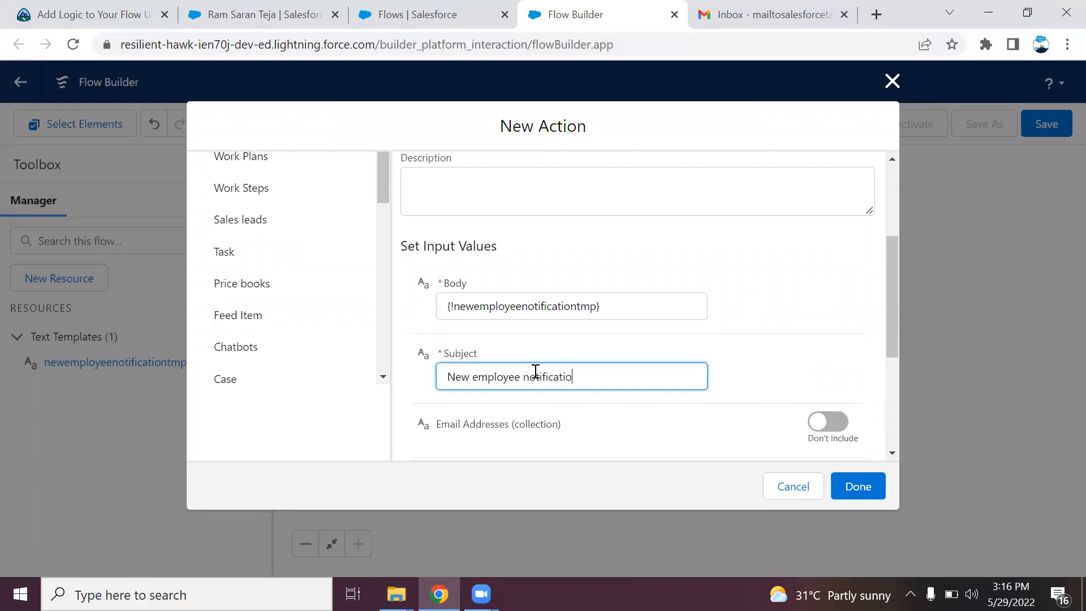
{"action": "type", "text": "n email"}
{"action": "left_click", "coordinate": [767, 374]}
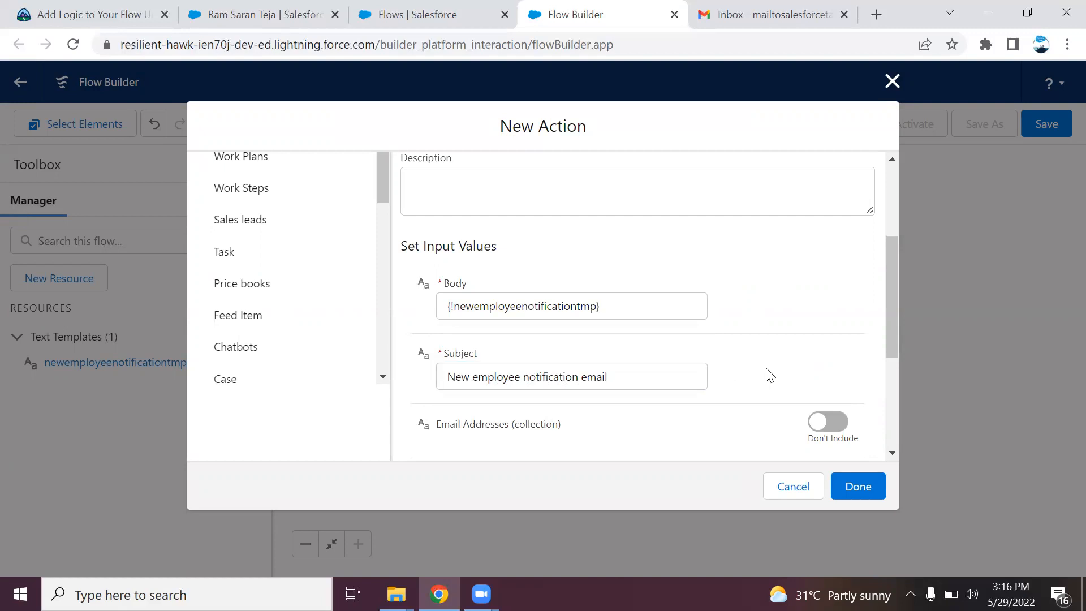
{"action": "left_click_drag", "start_coordinate": [889, 325], "coordinate": [892, 392]}
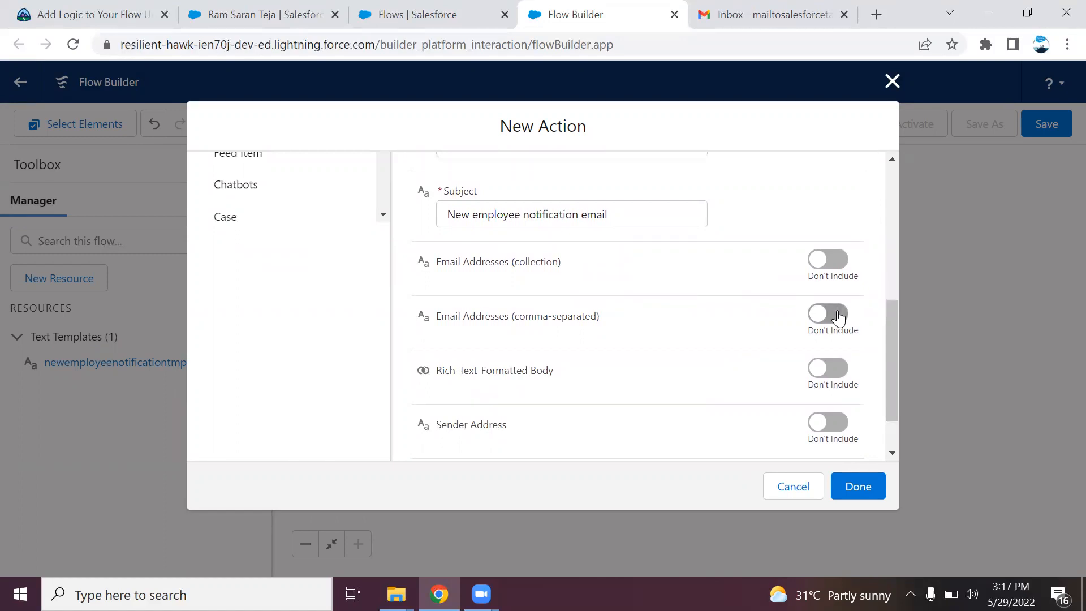
Set the email's comma-separated recipient addresses to {!$Record.Email__c}, the employee's email field
{"action": "left_click", "coordinate": [838, 319]}
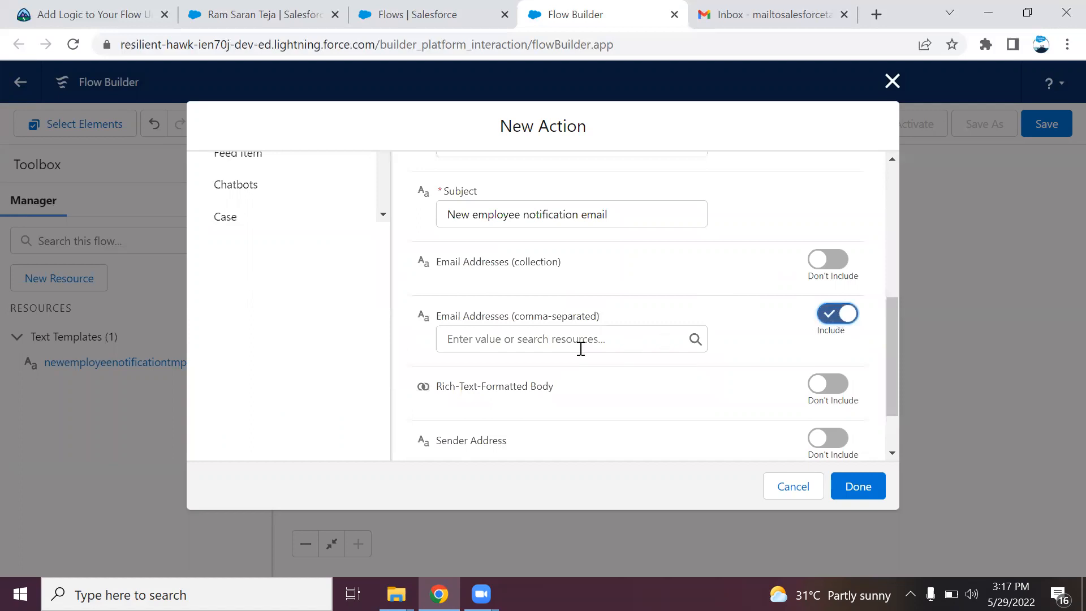
{"action": "left_click", "coordinate": [548, 341]}
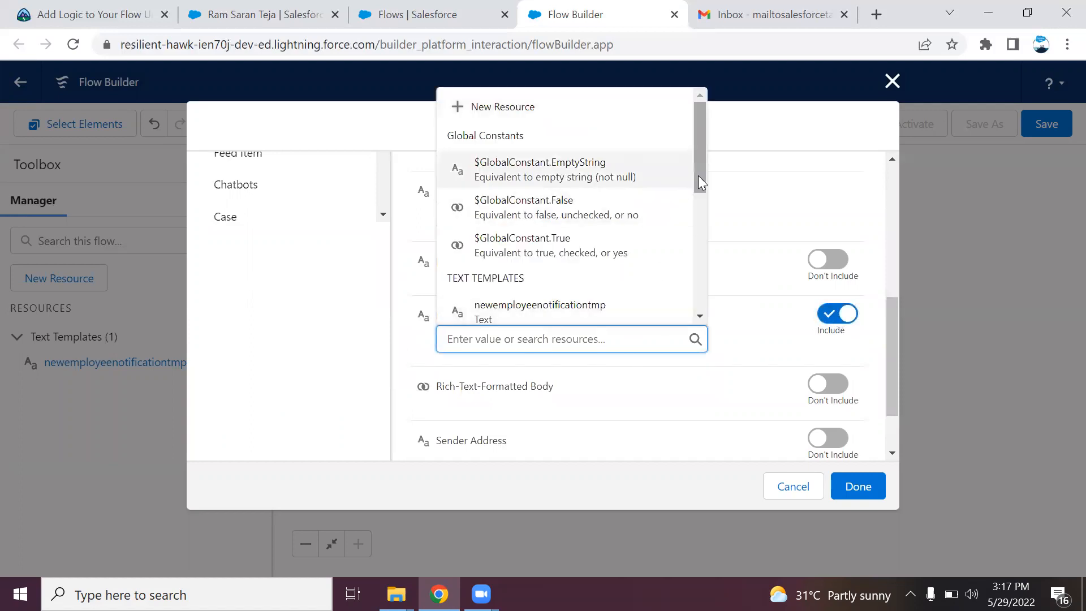
{"action": "left_click_drag", "start_coordinate": [698, 175], "coordinate": [669, 272]}
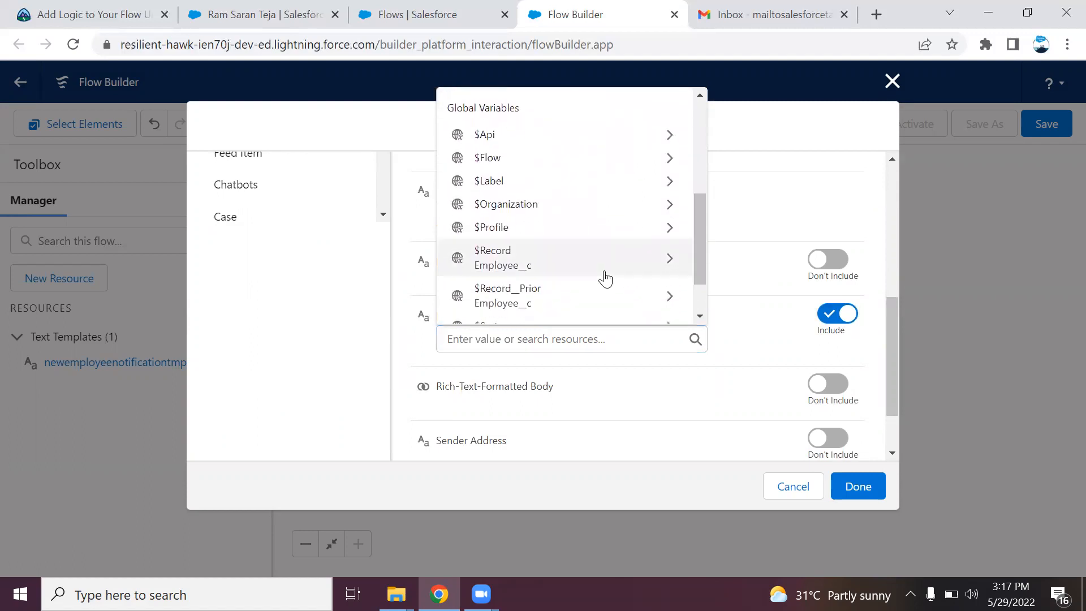
{"action": "left_click", "coordinate": [605, 278]}
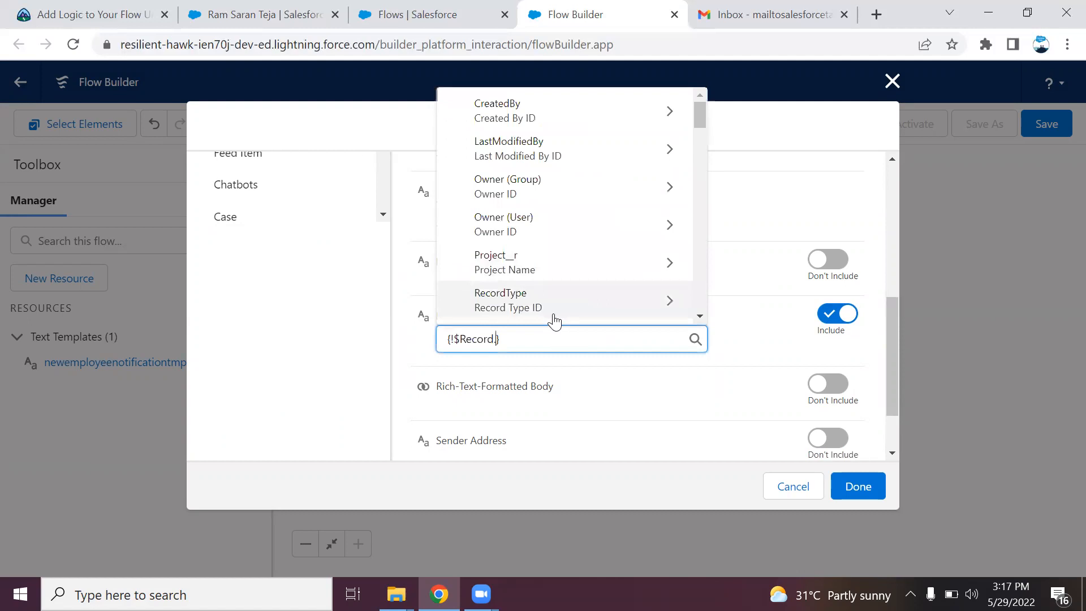
{"action": "type", "text": "ema"}
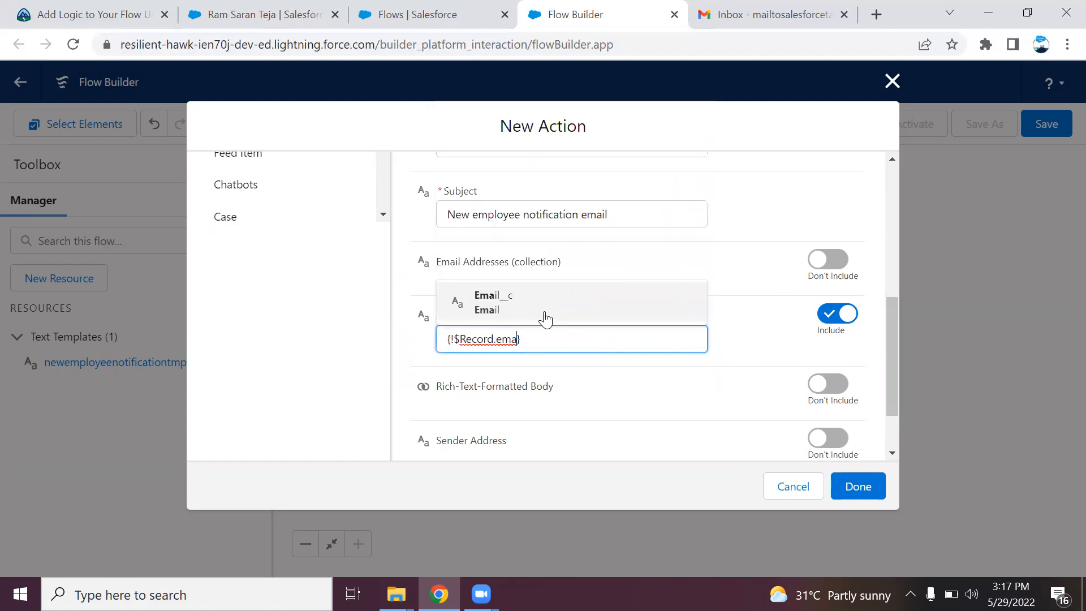
{"action": "left_click", "coordinate": [543, 307]}
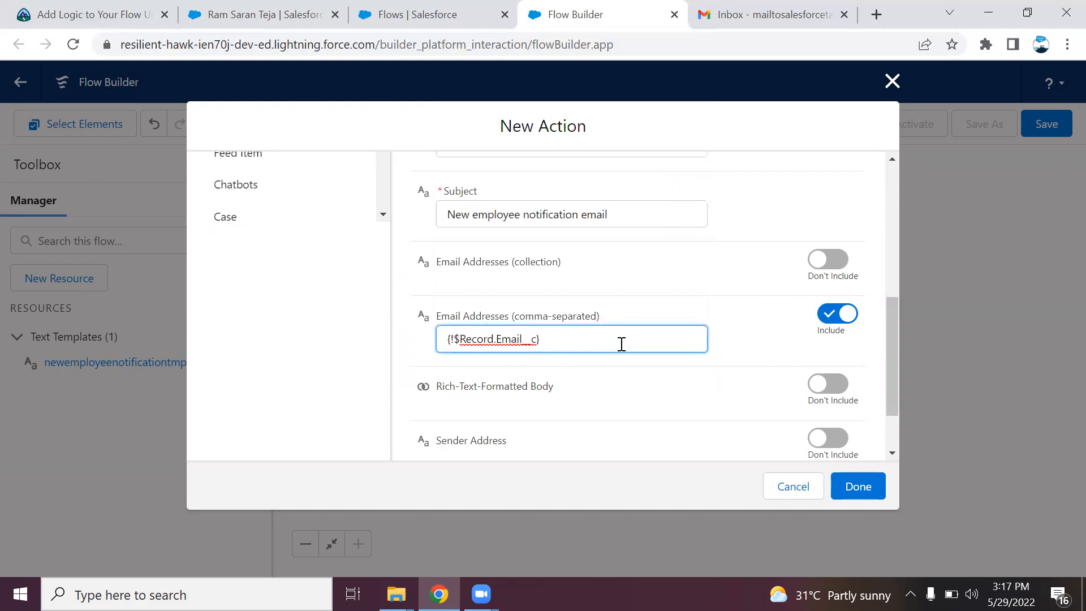
{"action": "left_click", "coordinate": [728, 342]}
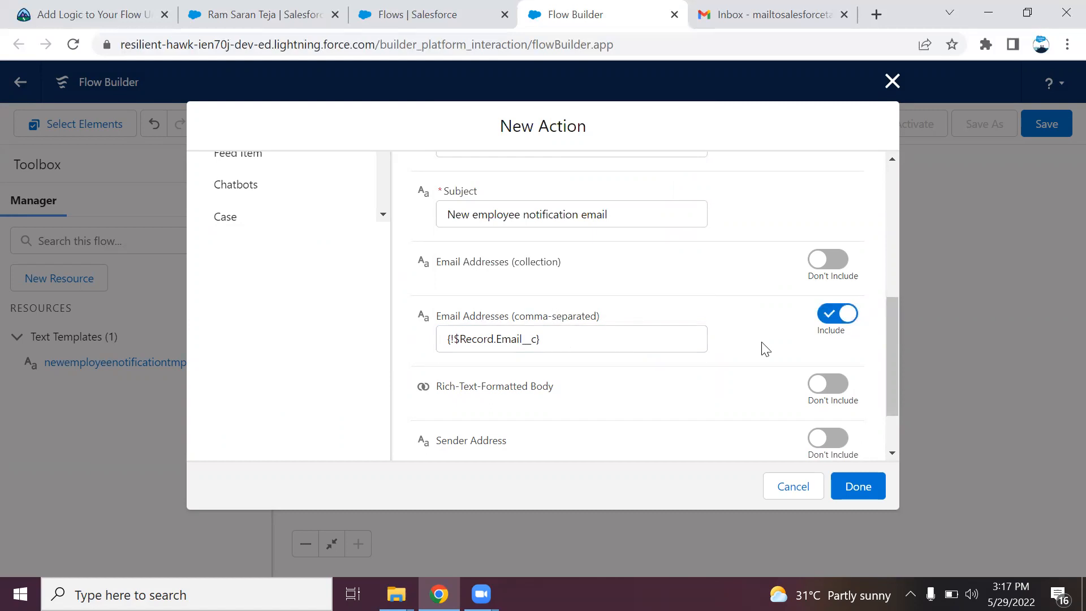
{"action": "left_click_drag", "start_coordinate": [893, 348], "coordinate": [894, 375]}
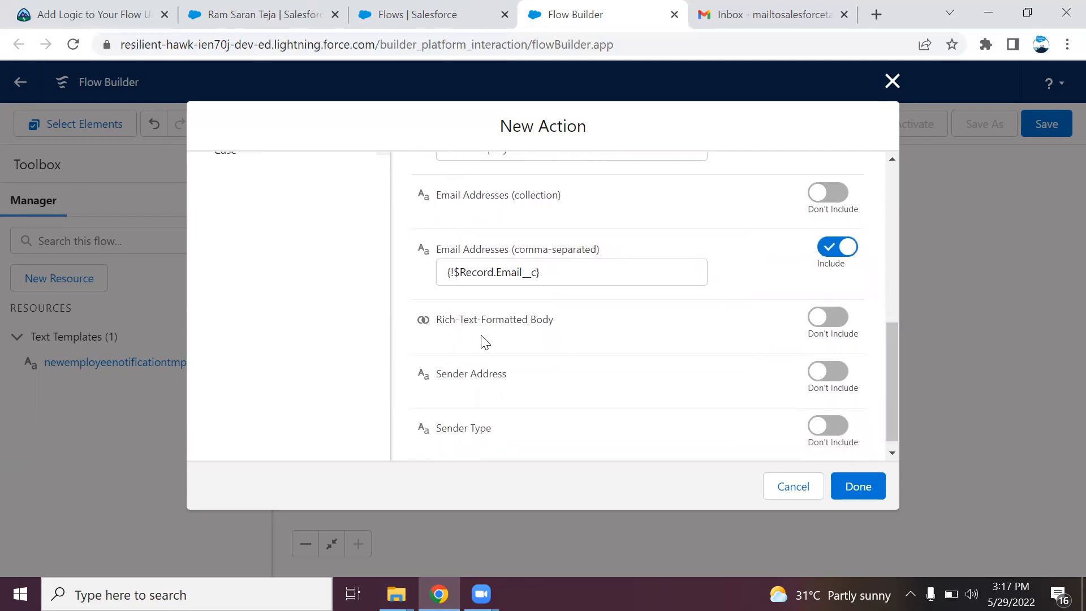
Set Rich-Text-Formatted Body to {!$GlobalConstant.True} and place the send email action on the canvas
{"action": "left_click", "coordinate": [834, 327]}
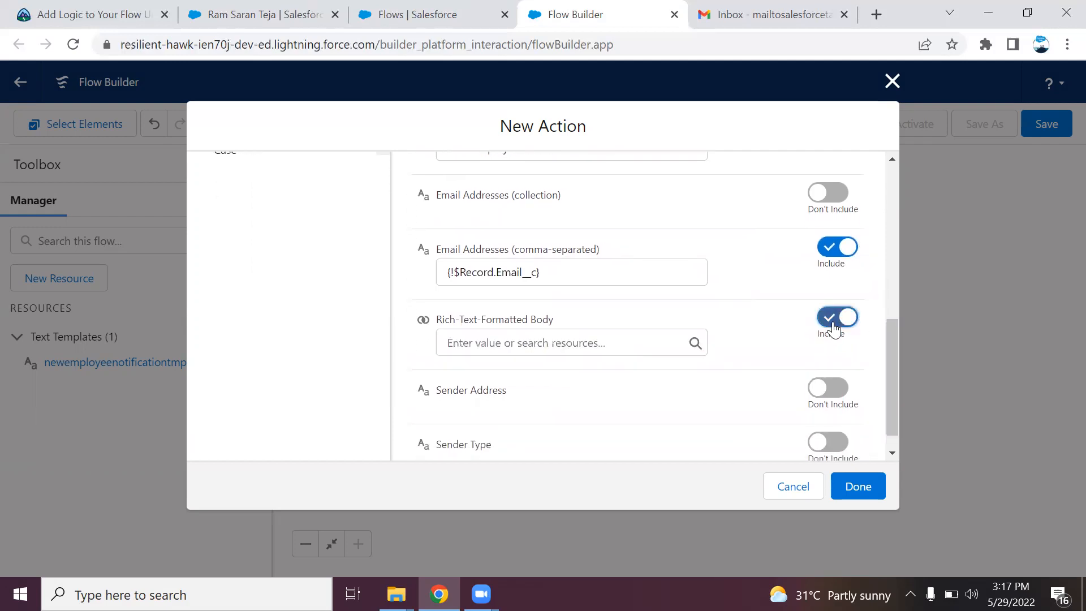
{"action": "left_click", "coordinate": [592, 344]}
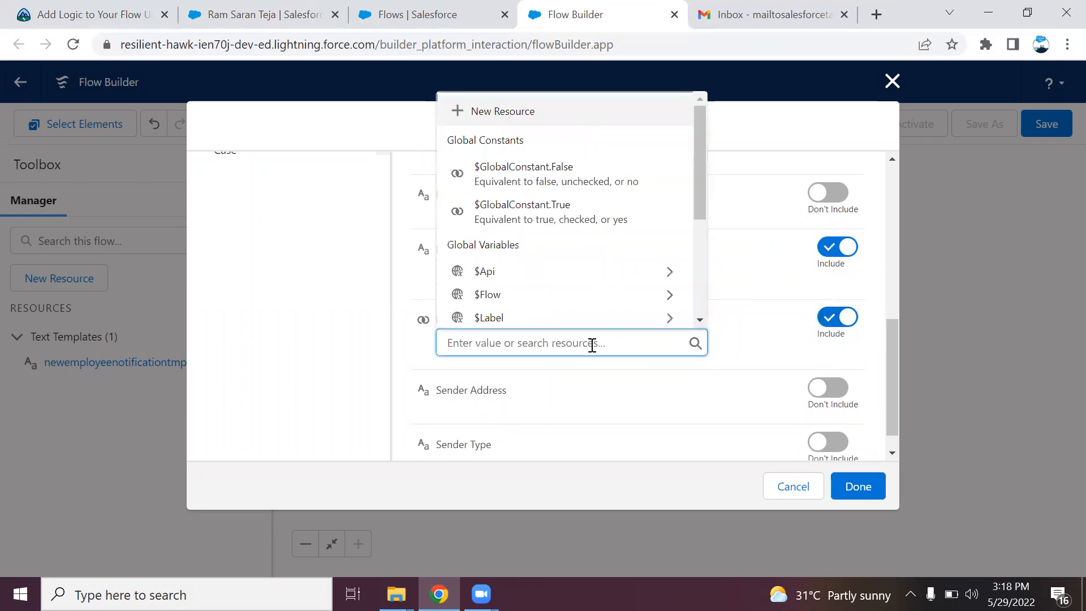
{"action": "left_click", "coordinate": [611, 214]}
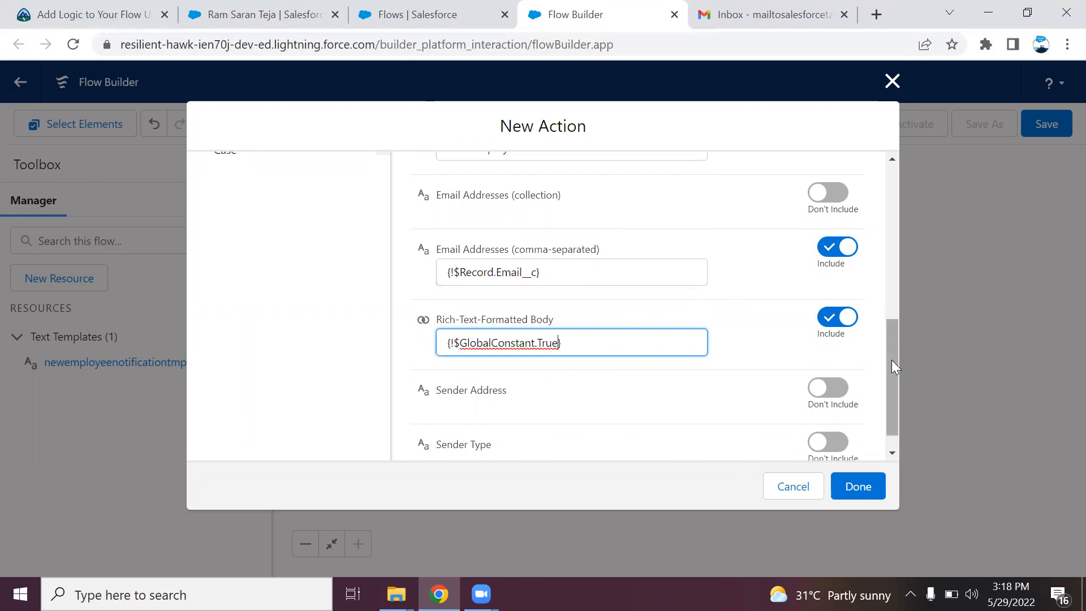
{"action": "left_click_drag", "start_coordinate": [891, 359], "coordinate": [897, 399]}
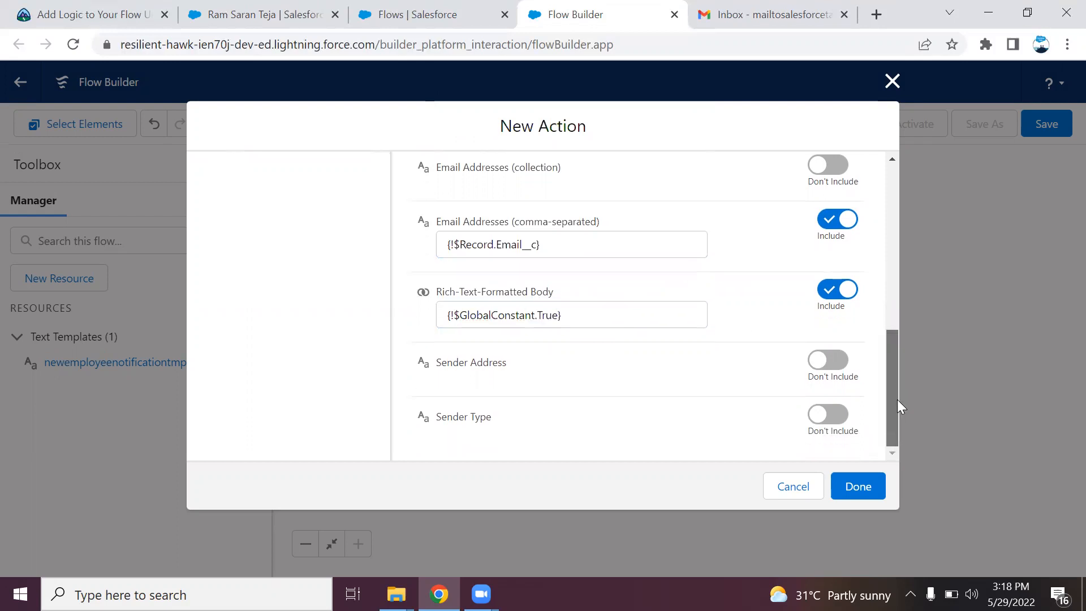
{"action": "left_click", "coordinate": [858, 486]}
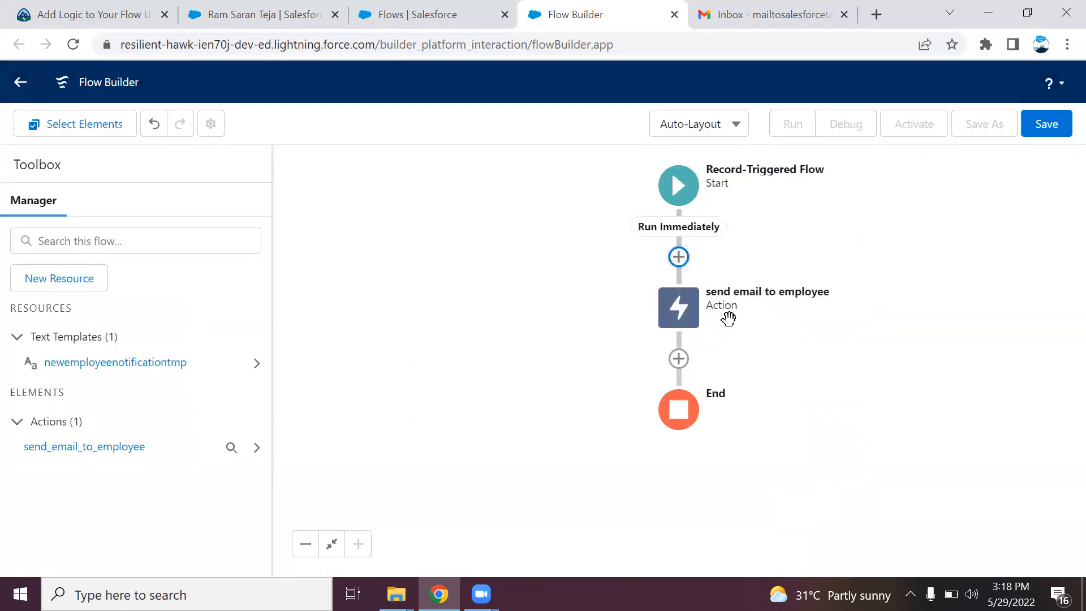
Save the flow with label 'Employee notification email flow1' and activate Version 1
{"action": "left_click", "coordinate": [1053, 133]}
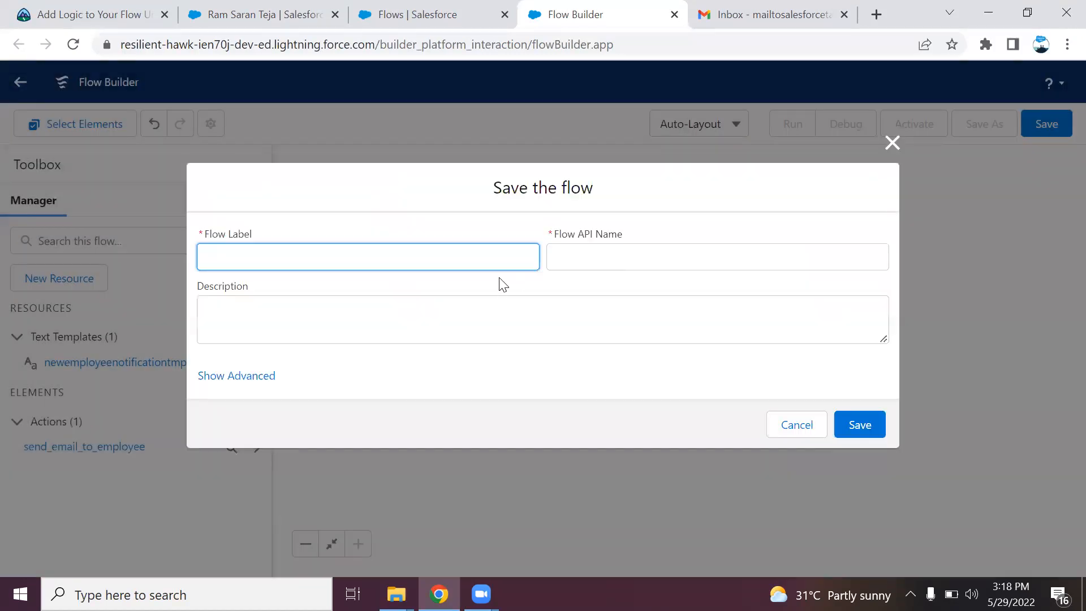
{"action": "type", "text": "Employee notification email flow1"}
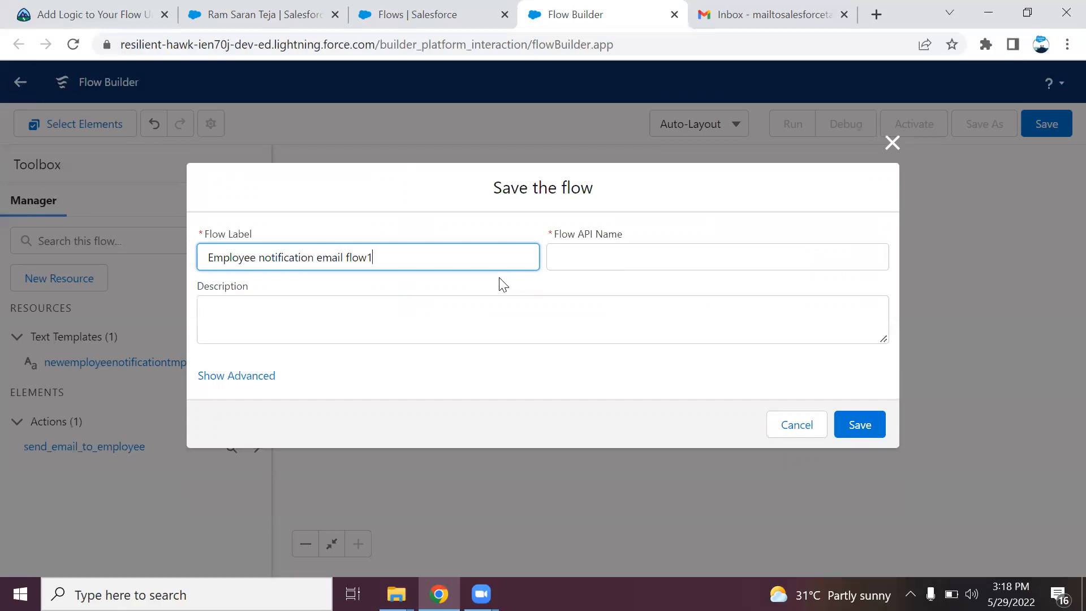
{"action": "left_click", "coordinate": [551, 300]}
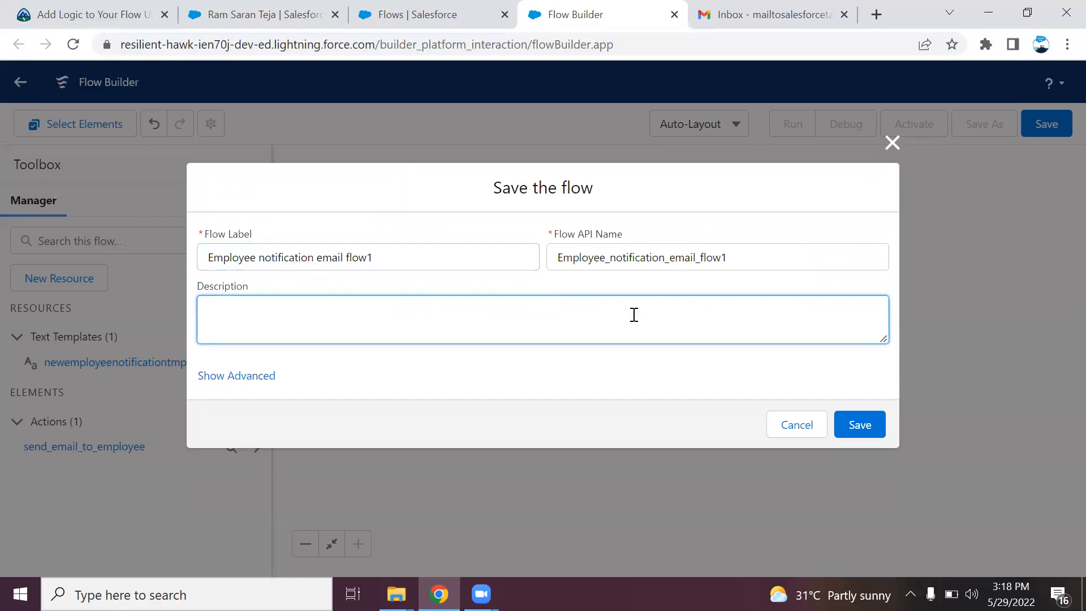
{"action": "left_click", "coordinate": [859, 423]}
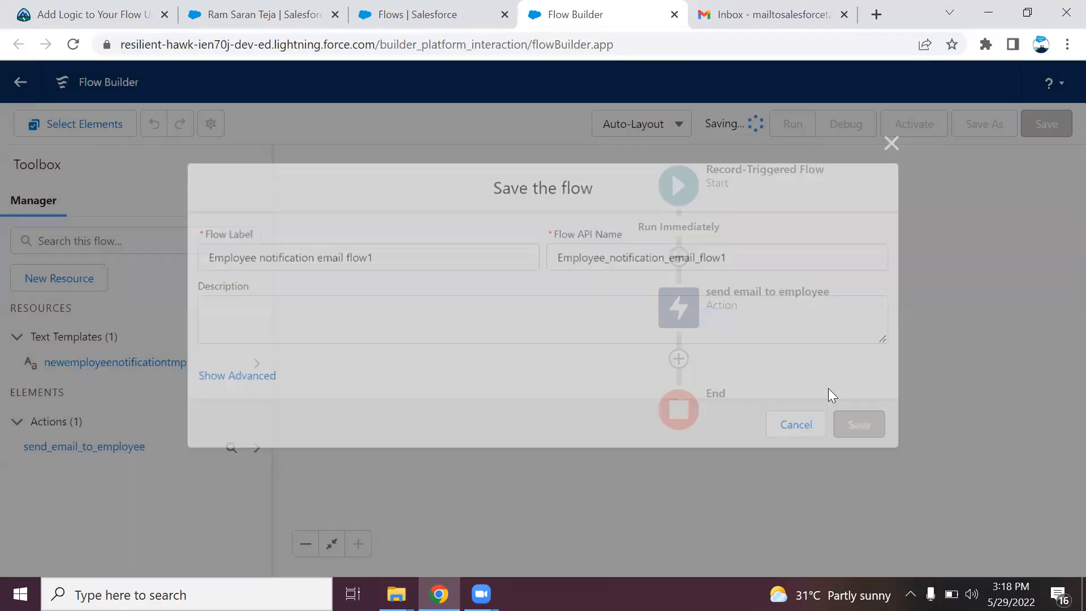
{"action": "left_click", "coordinate": [922, 117]}
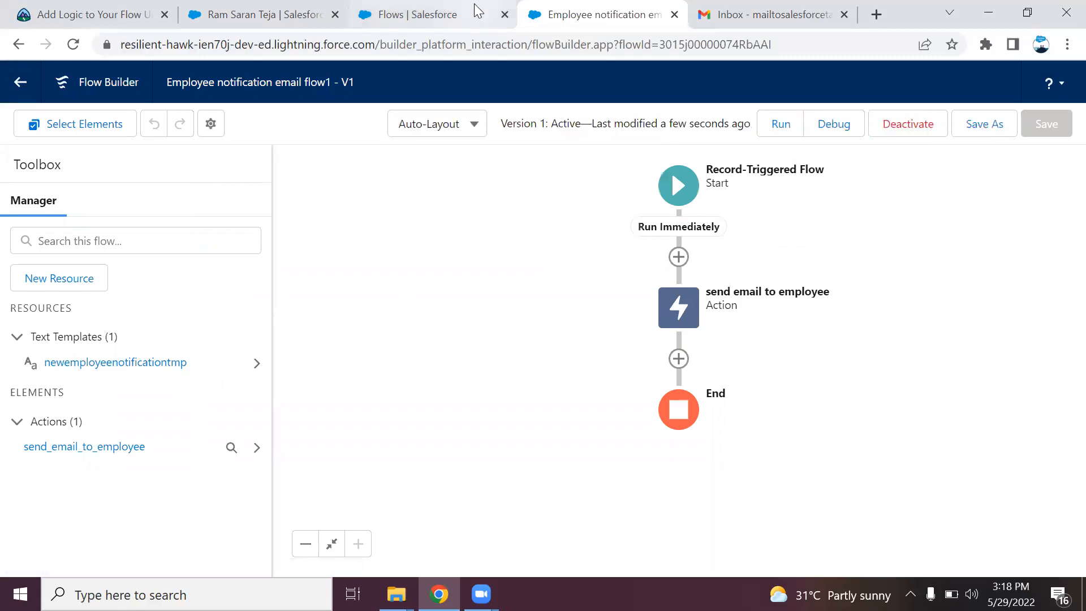
Start a new Employee record of the Permanent Employee record type from the employees list
{"action": "left_click", "coordinate": [249, 14]}
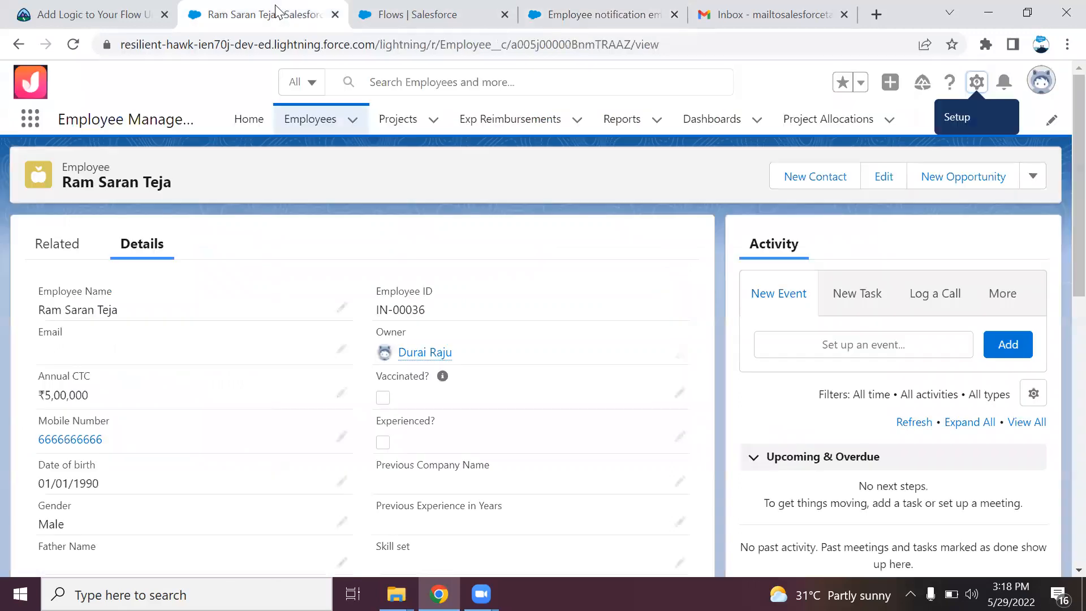
{"action": "left_click", "coordinate": [305, 118]}
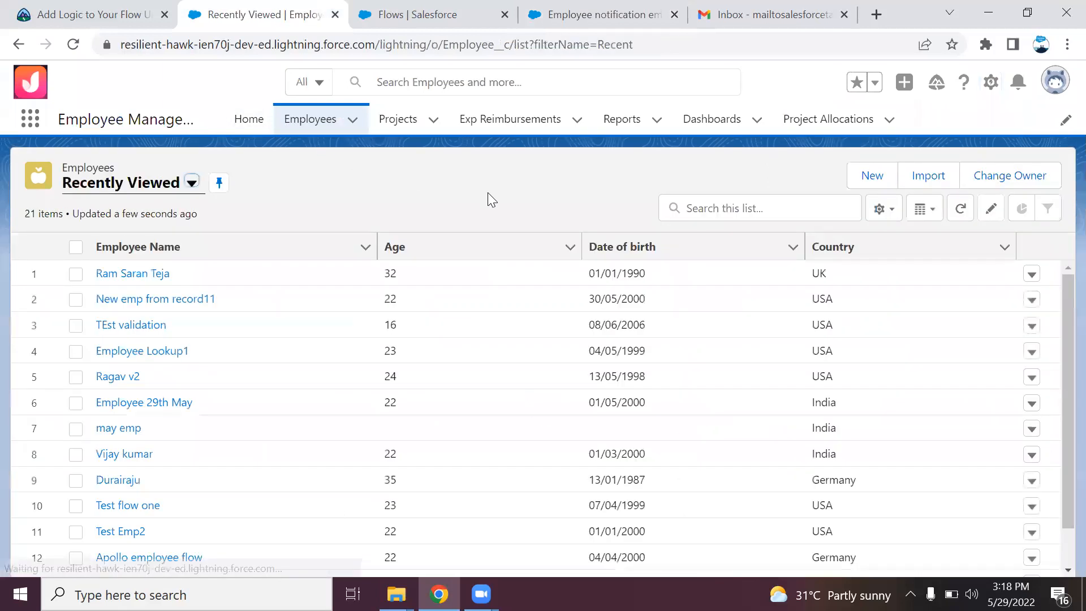
{"action": "left_click", "coordinate": [884, 184]}
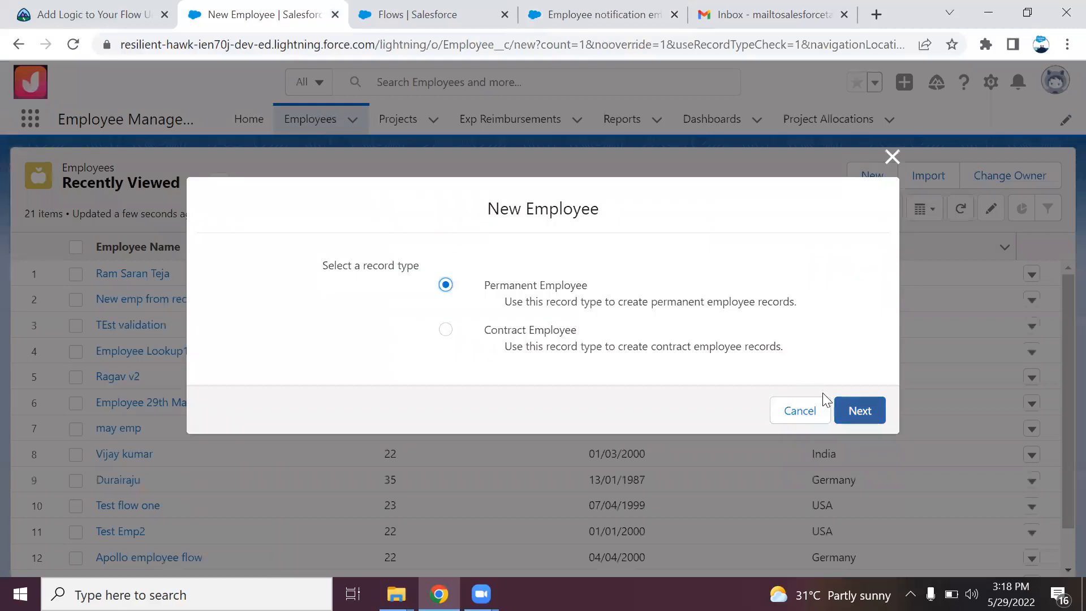
{"action": "left_click", "coordinate": [837, 404]}
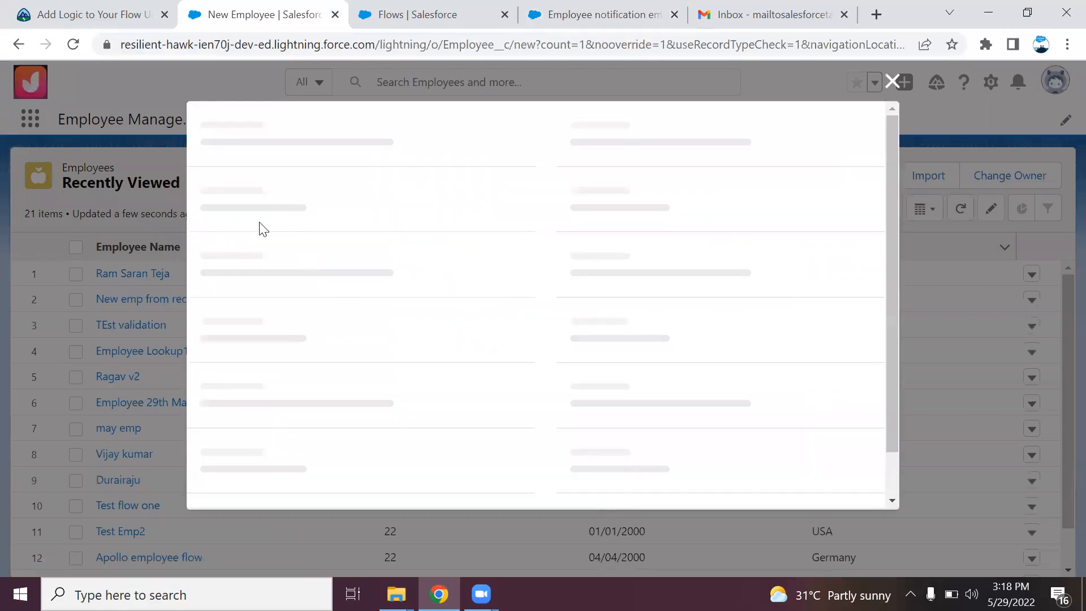
Fill in the employee's name, e-mail address and mobile number
{"action": "type", "text": "Durai"}
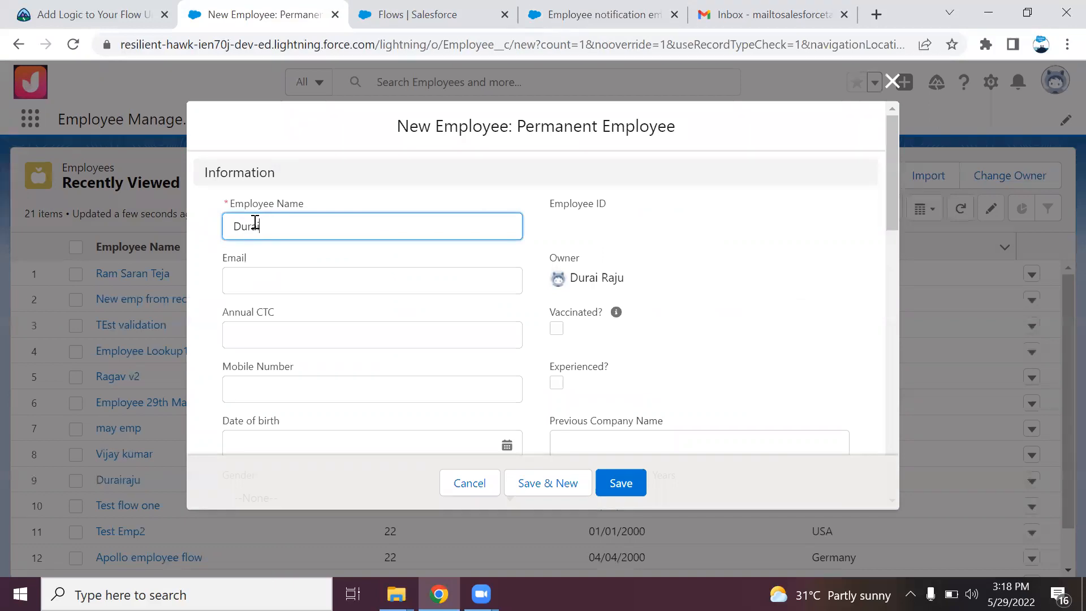
{"action": "left_click", "coordinate": [253, 279]}
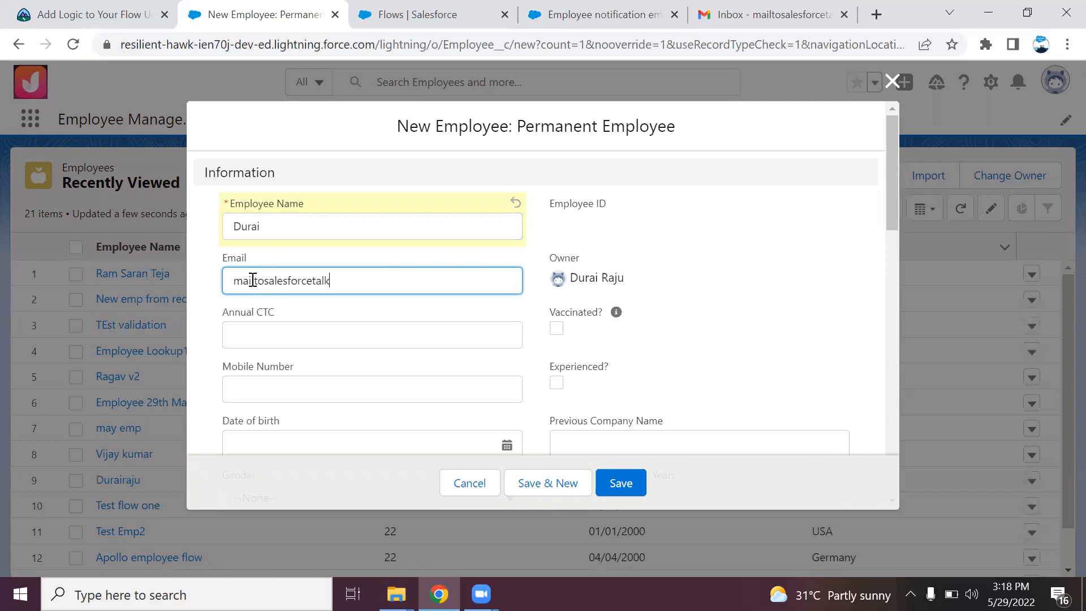
{"action": "left_click", "coordinate": [319, 394]}
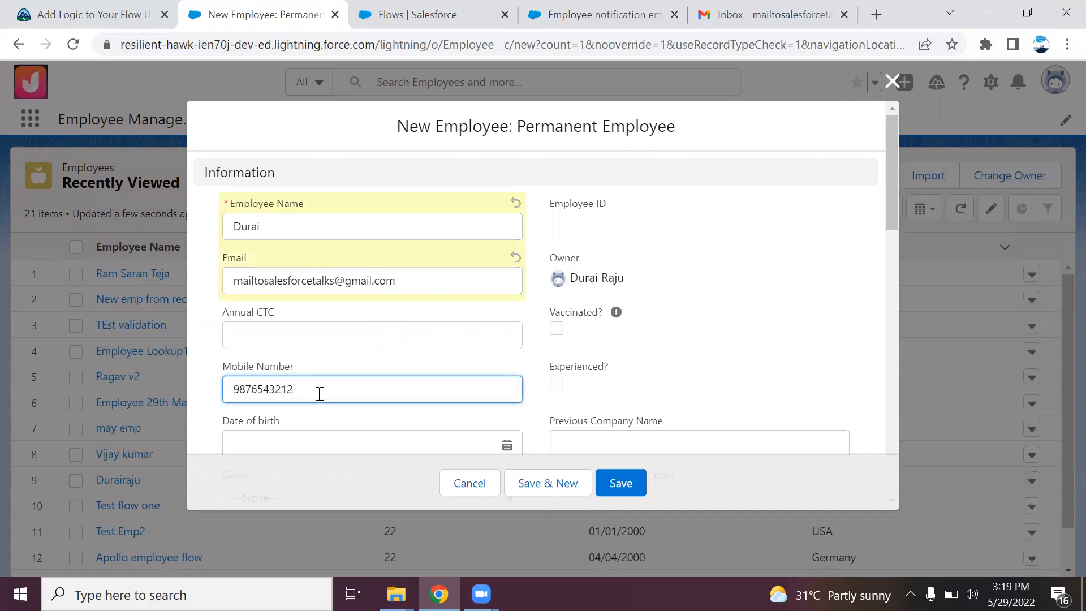
{"action": "key", "text": "Tab"}
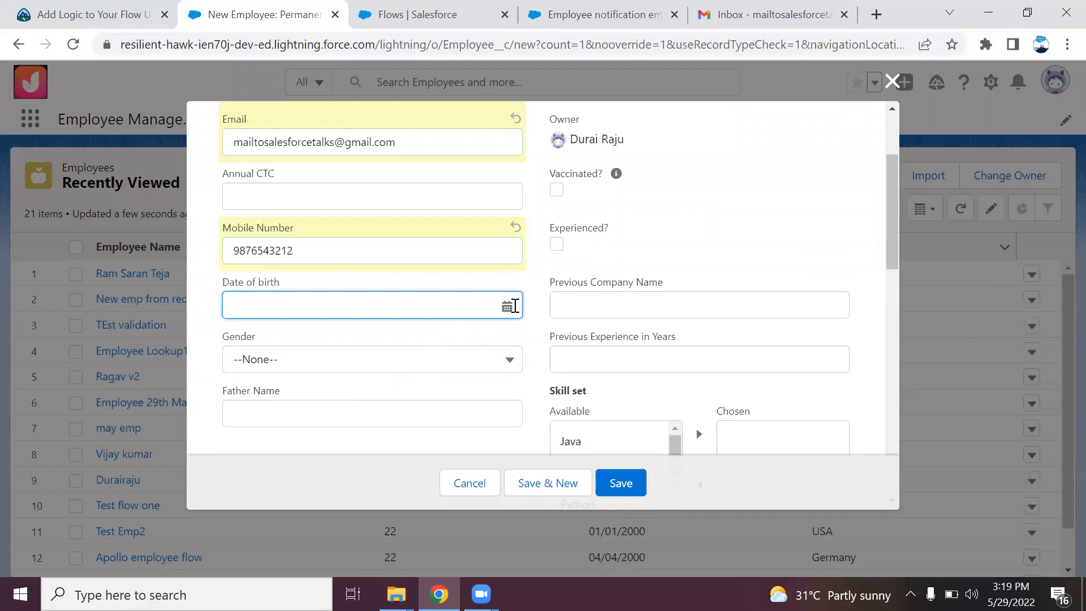
{"action": "left_click", "coordinate": [513, 306]}
{"action": "left_click", "coordinate": [512, 336]}
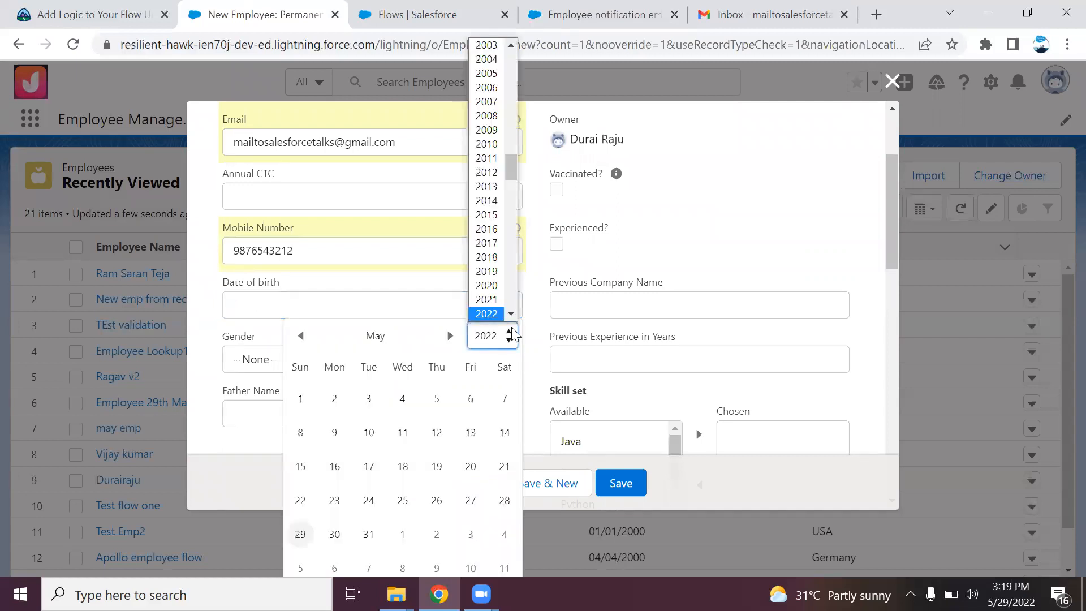
{"action": "scroll", "coordinate": [503, 175], "scroll_direction": "up", "scroll_amount": 8}
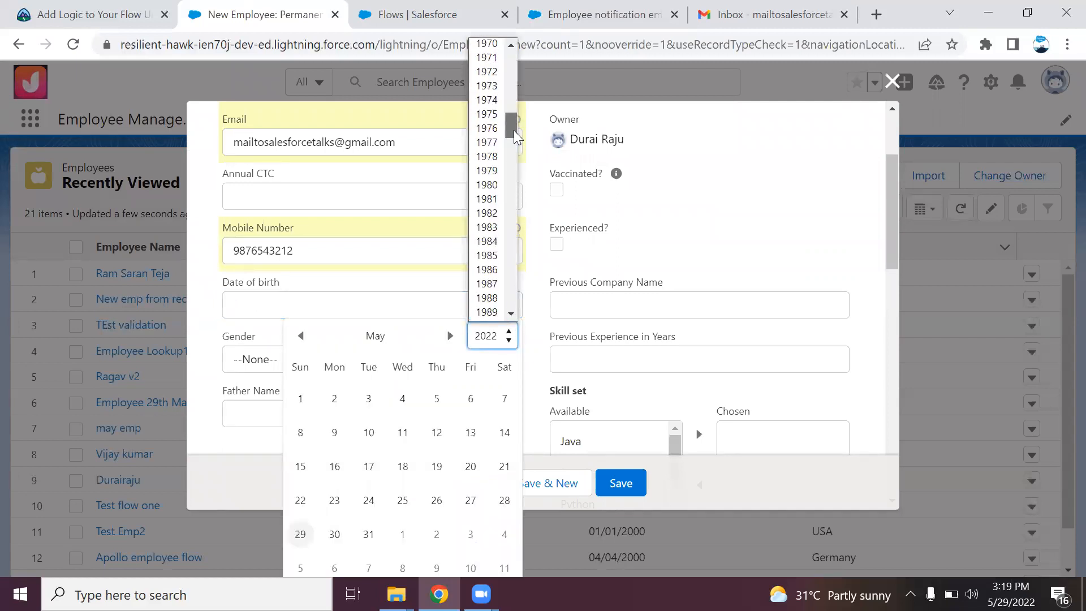
{"action": "left_click", "coordinate": [501, 171]}
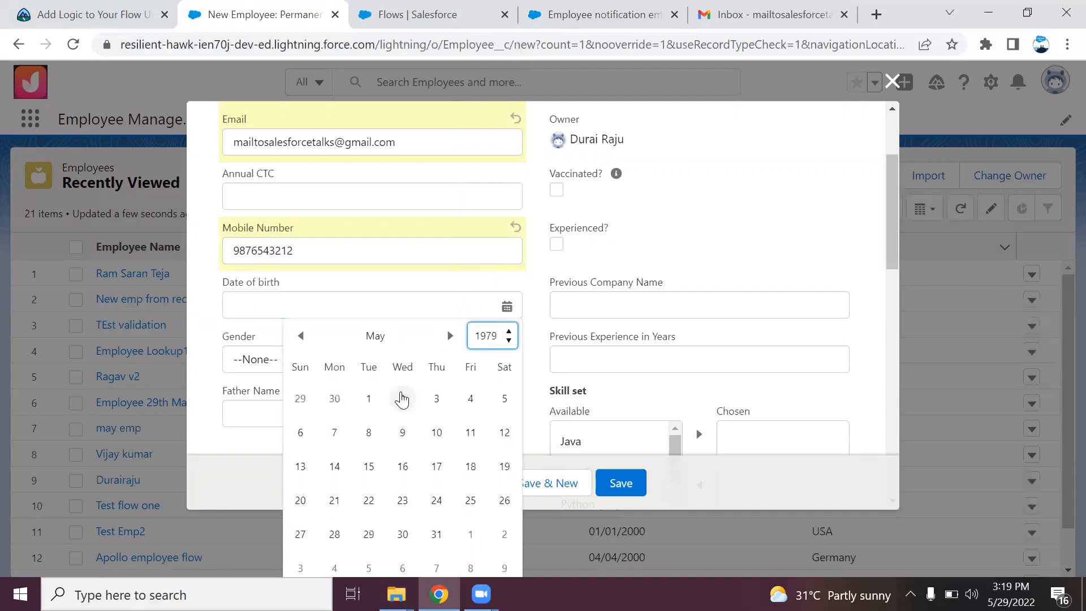
{"action": "left_click", "coordinate": [402, 399]}
{"action": "left_click", "coordinate": [318, 358]}
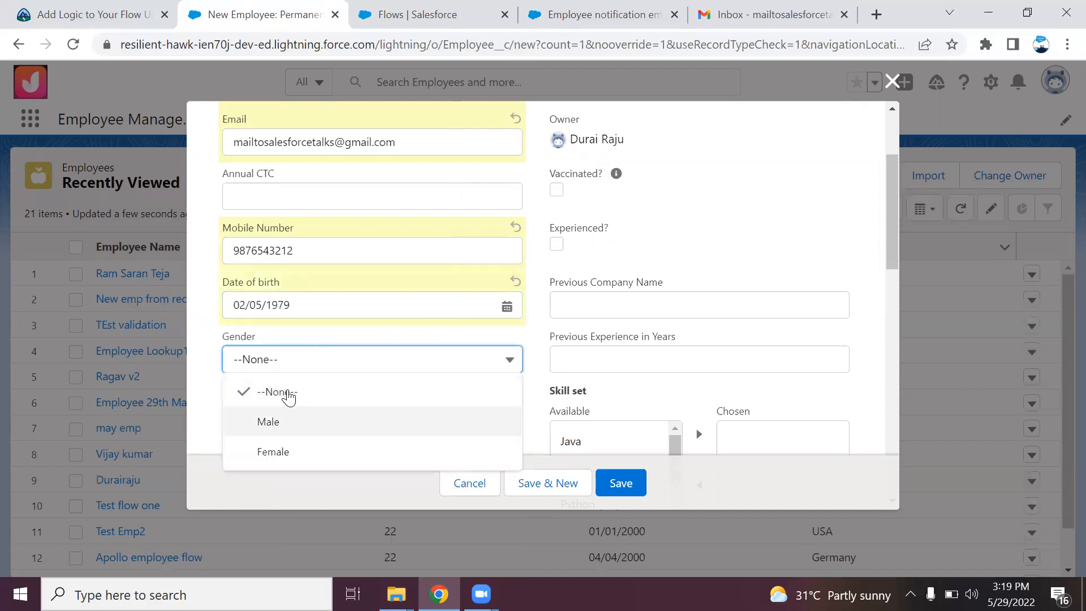
{"action": "left_click", "coordinate": [271, 421]}
Enter the PF number, set Country to USA, and save the employee record
{"action": "left_click_drag", "start_coordinate": [892, 254], "coordinate": [909, 406]}
{"action": "left_click", "coordinate": [442, 318]}
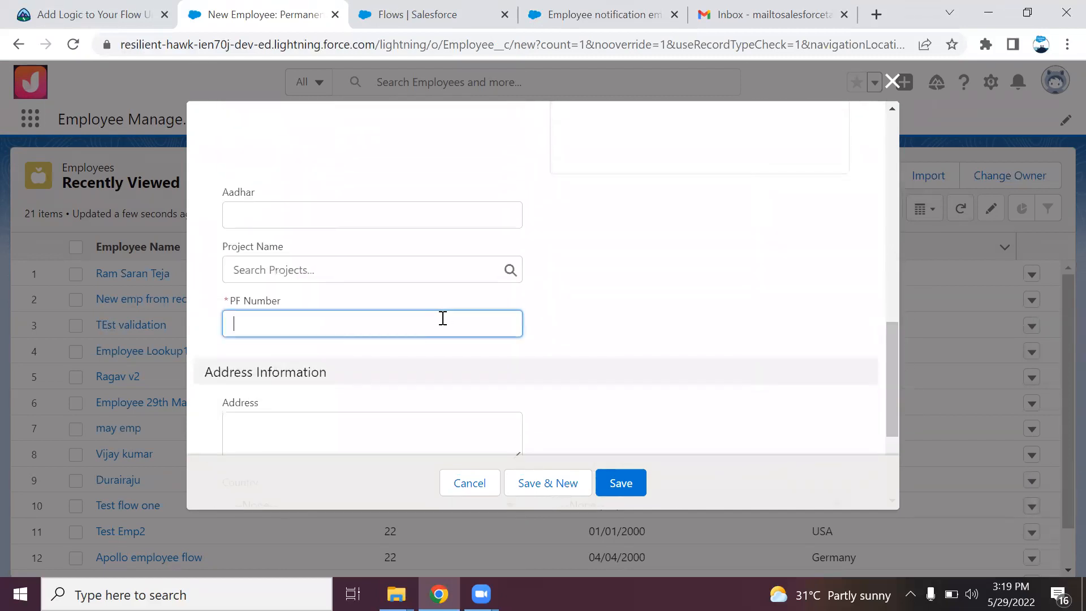
{"action": "type", "text": "5432"}
{"action": "left_click_drag", "start_coordinate": [897, 371], "coordinate": [925, 452]}
{"action": "left_click", "coordinate": [368, 303]}
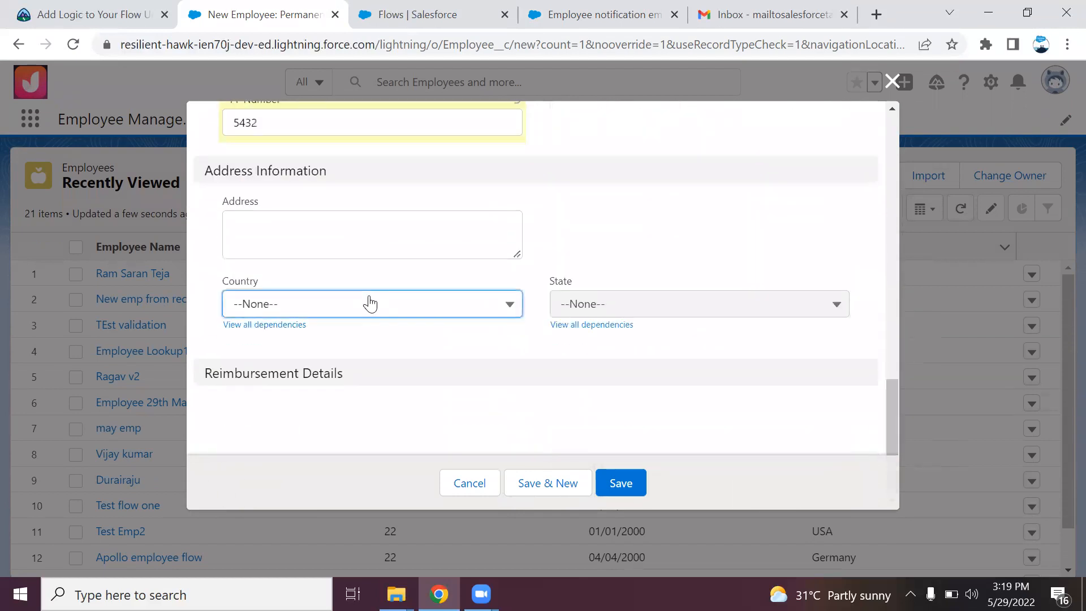
{"action": "left_click", "coordinate": [317, 426]}
{"action": "left_click", "coordinate": [632, 488]}
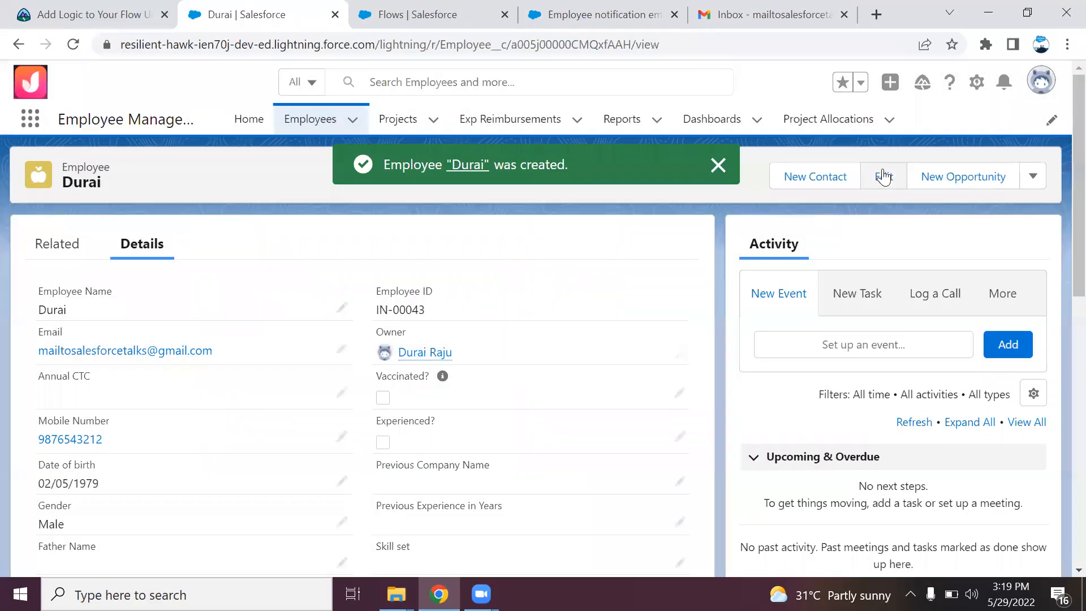
Edit the employee record and change Country to India
{"action": "left_click", "coordinate": [883, 176]}
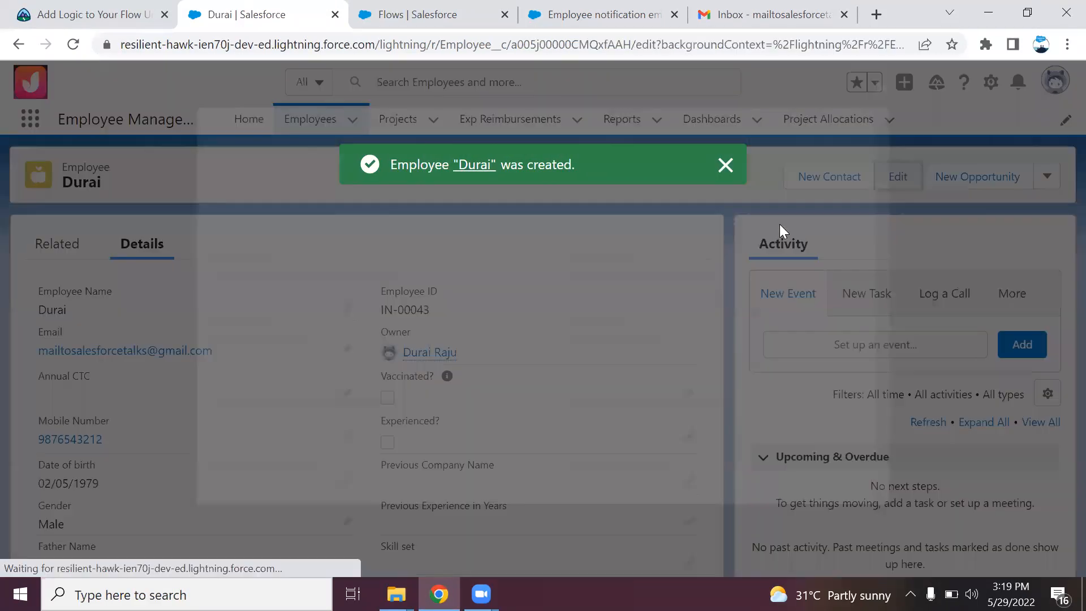
{"action": "left_click_drag", "start_coordinate": [890, 191], "coordinate": [903, 484]}
{"action": "left_click", "coordinate": [449, 196]}
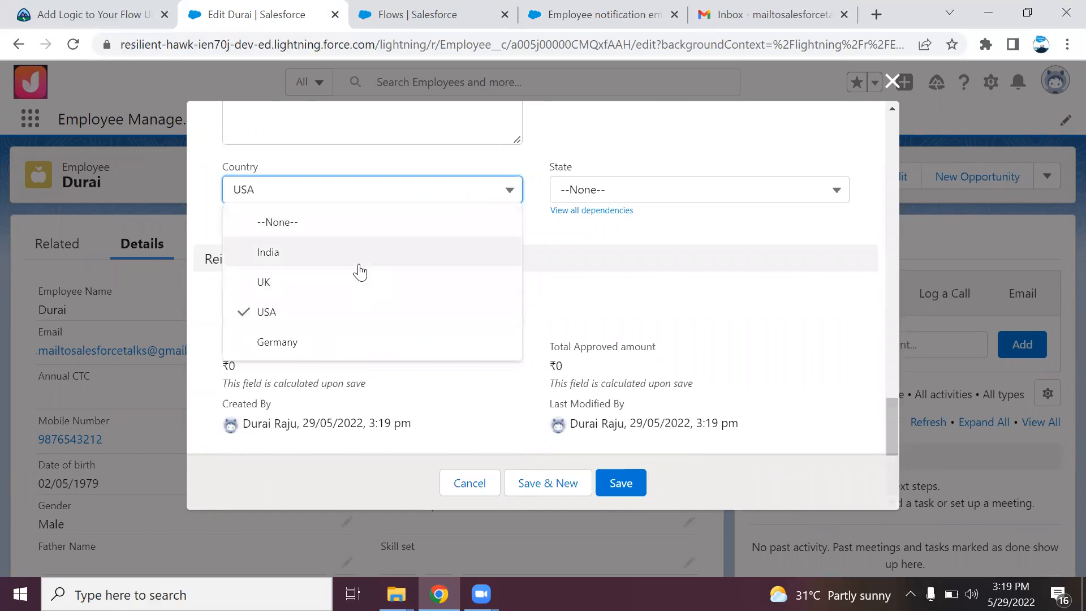
{"action": "left_click", "coordinate": [365, 269]}
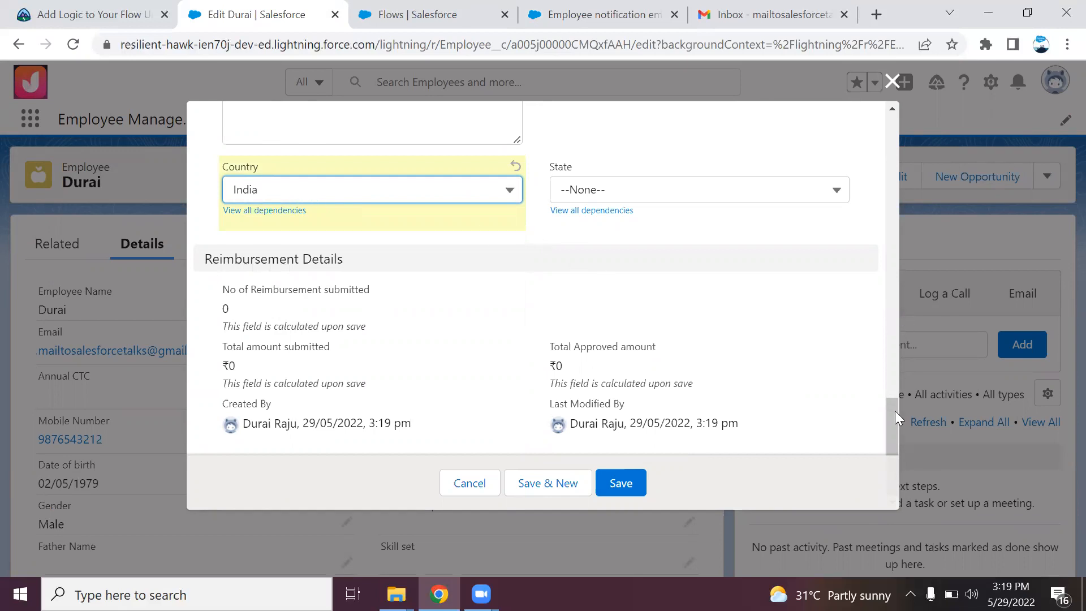
Enter the Aadhar number and save the edited record
{"action": "left_click_drag", "start_coordinate": [895, 418], "coordinate": [897, 365]}
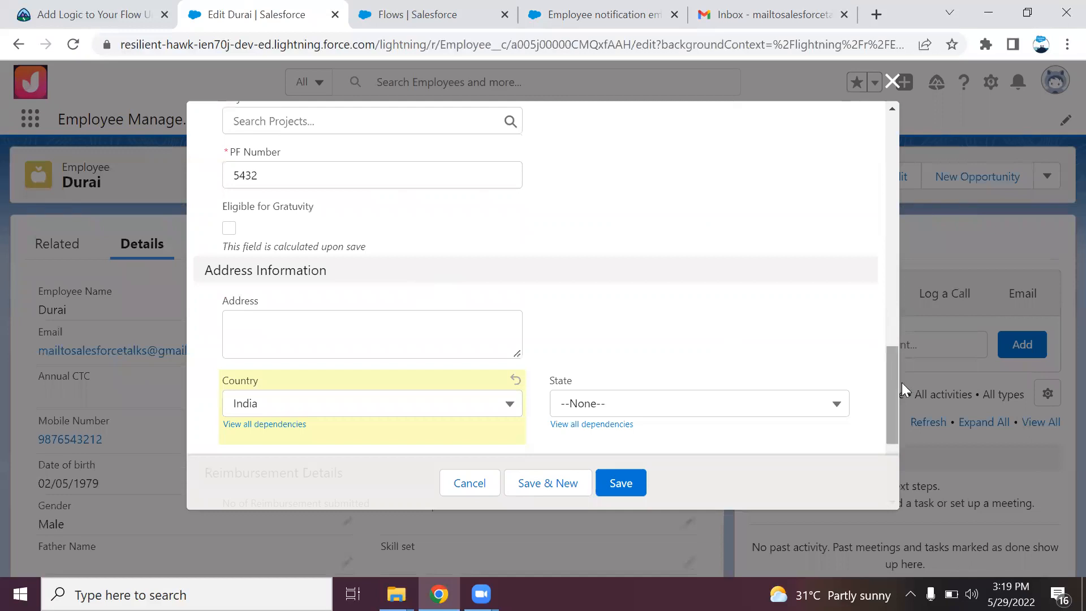
{"action": "left_click_drag", "start_coordinate": [887, 401], "coordinate": [886, 344]}
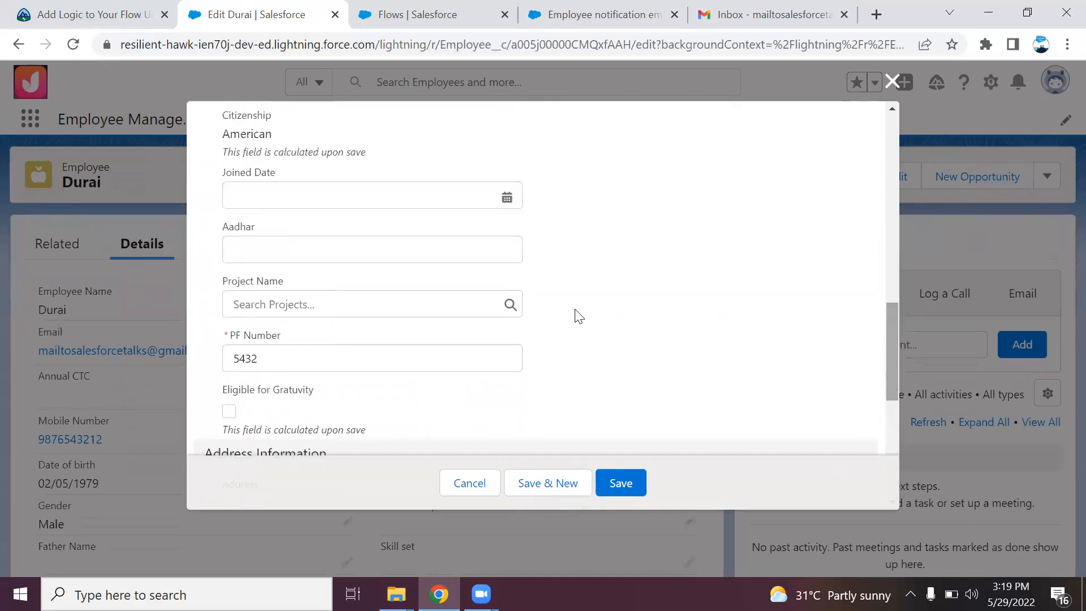
{"action": "left_click", "coordinate": [464, 244]}
{"action": "type", "text": "765432"}
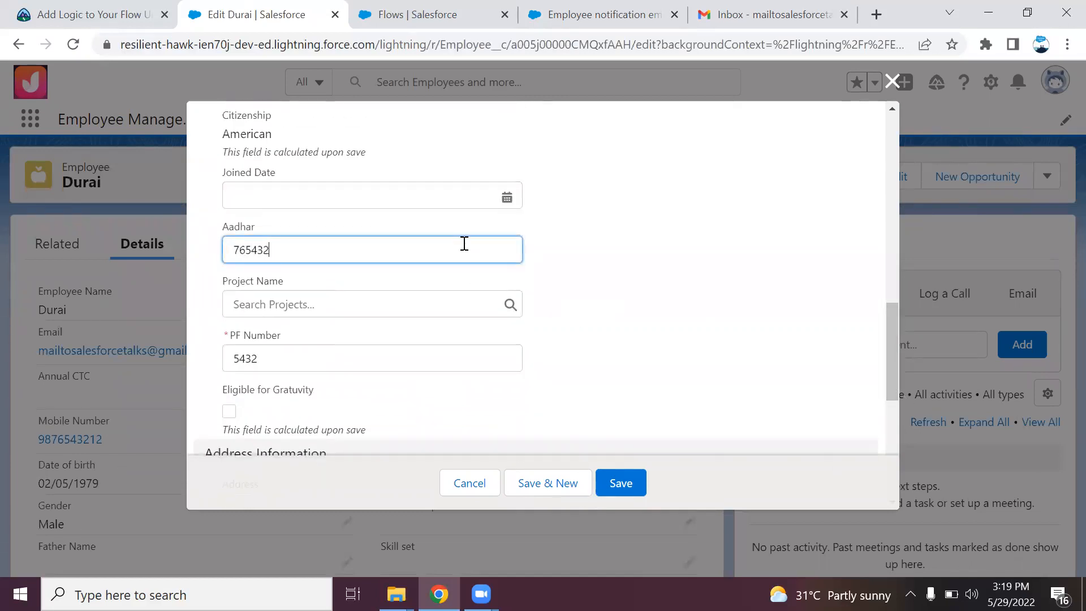
{"action": "left_click", "coordinate": [626, 487]}
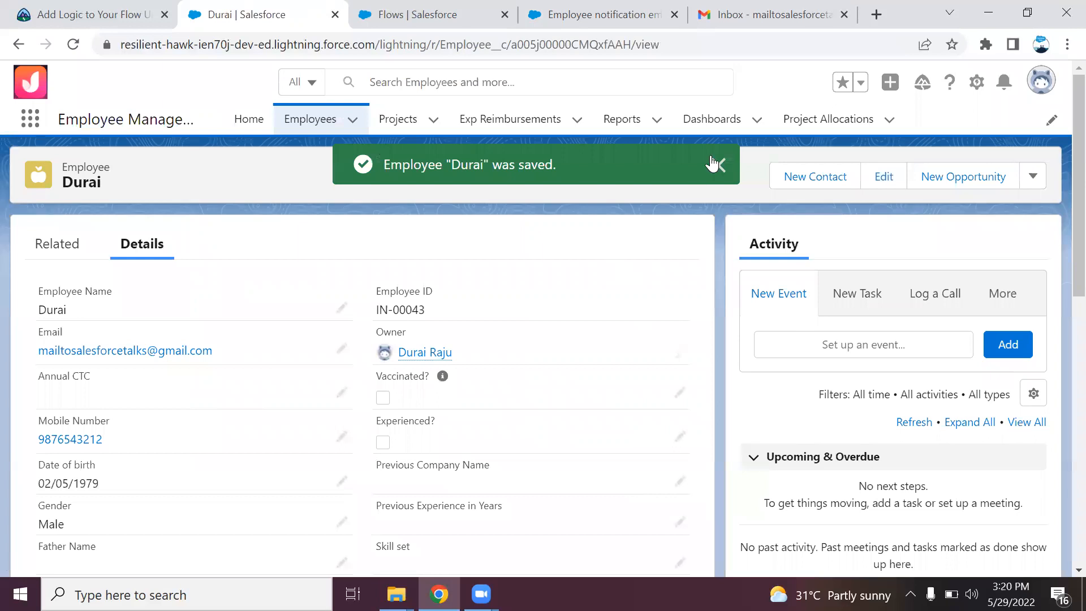
{"action": "left_click", "coordinate": [773, 19]}
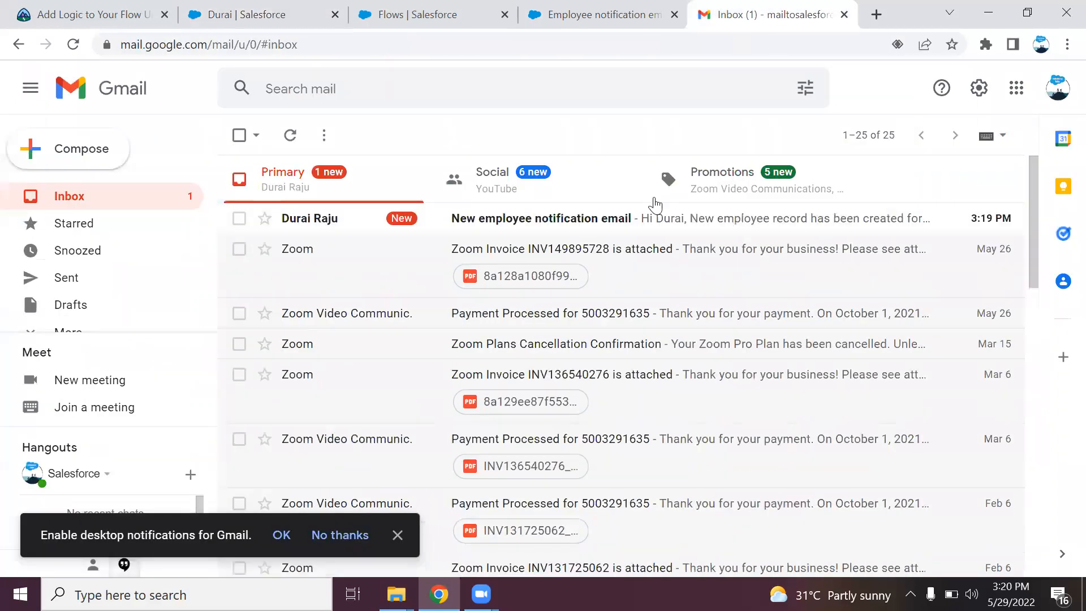
{"action": "left_click", "coordinate": [617, 221]}
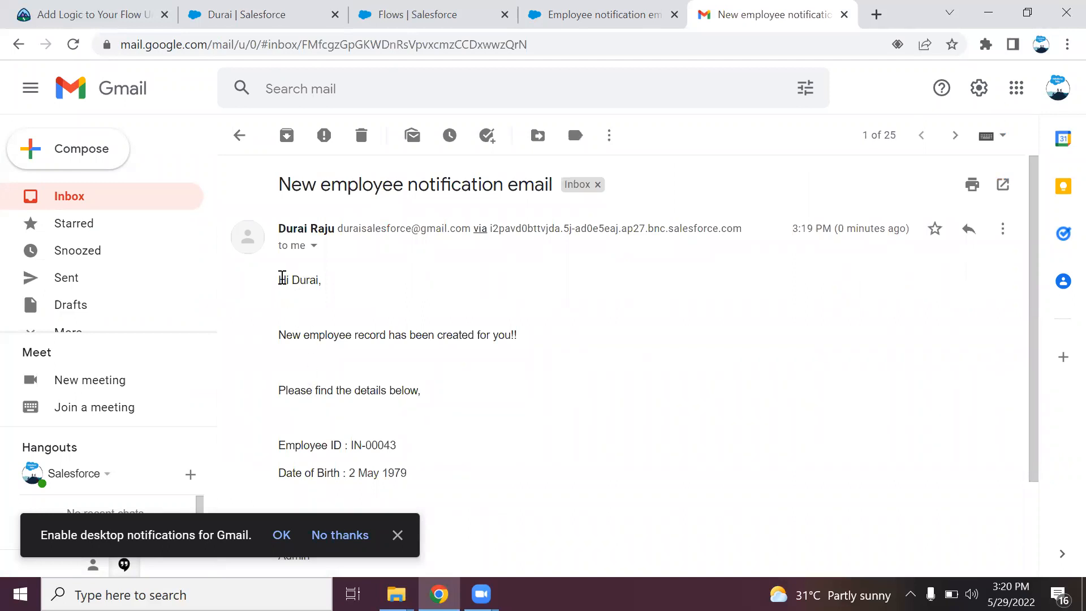
{"action": "left_click_drag", "start_coordinate": [282, 278], "coordinate": [357, 359]}
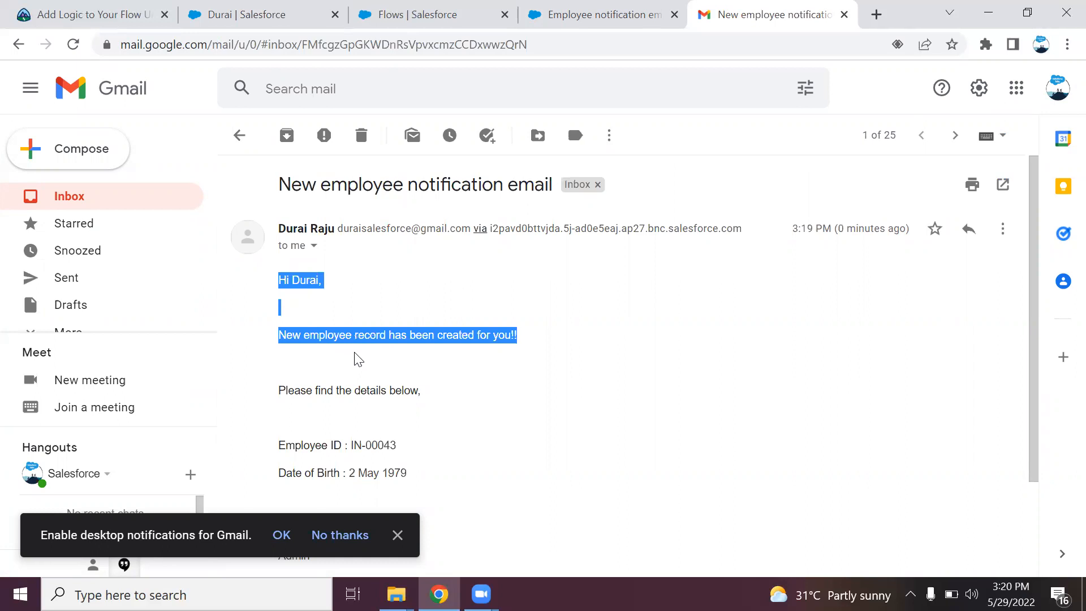
{"action": "left_click", "coordinate": [378, 365]}
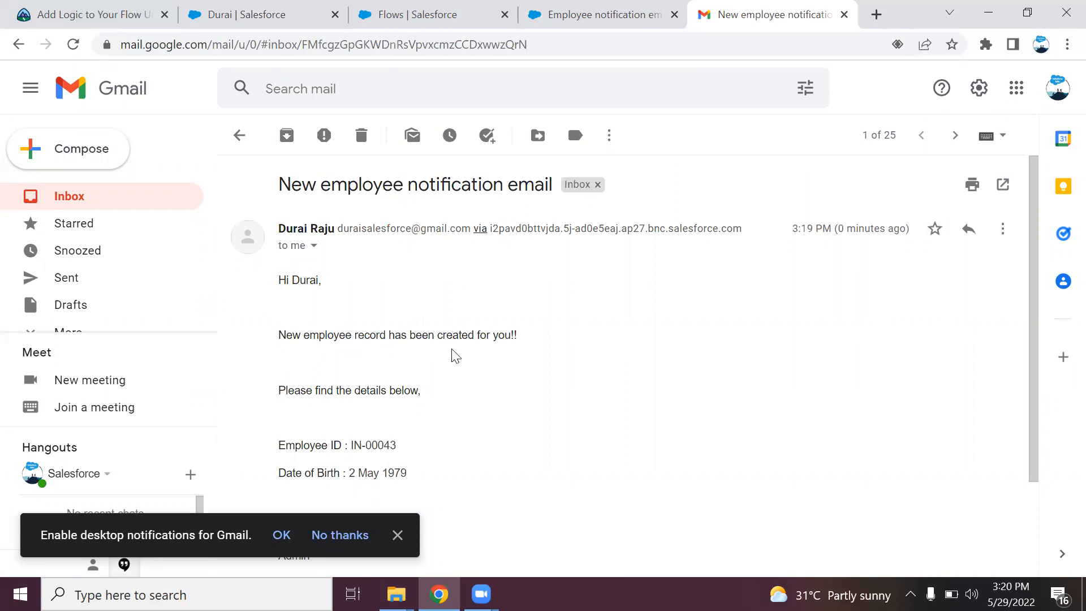
{"action": "left_click_drag", "start_coordinate": [1035, 273], "coordinate": [1037, 369]}
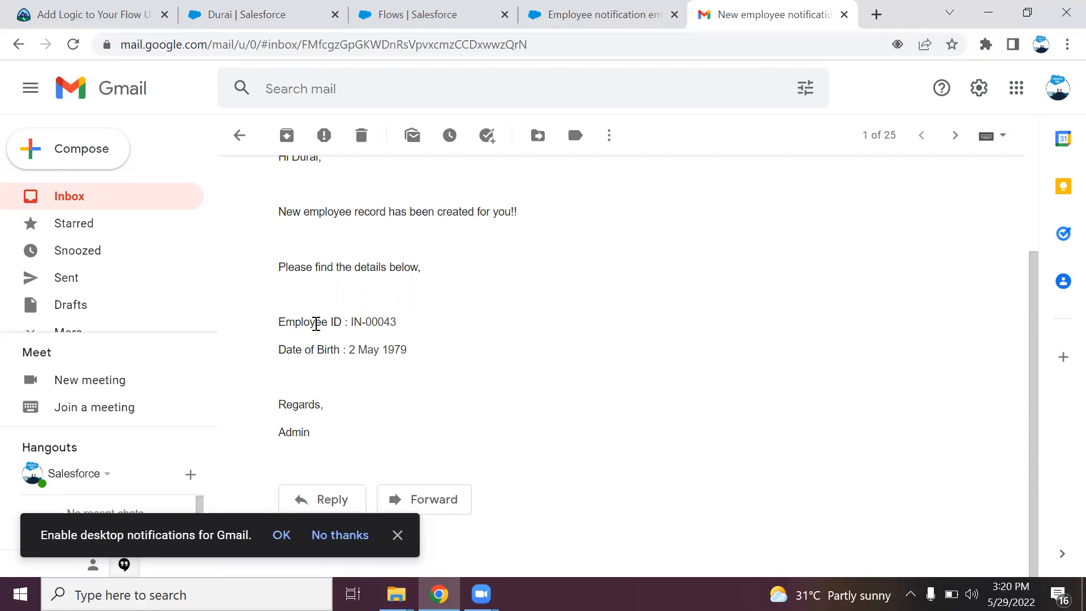
Compare the email with the Salesforce employee record and end on the record tab
{"action": "left_click", "coordinate": [249, 15]}
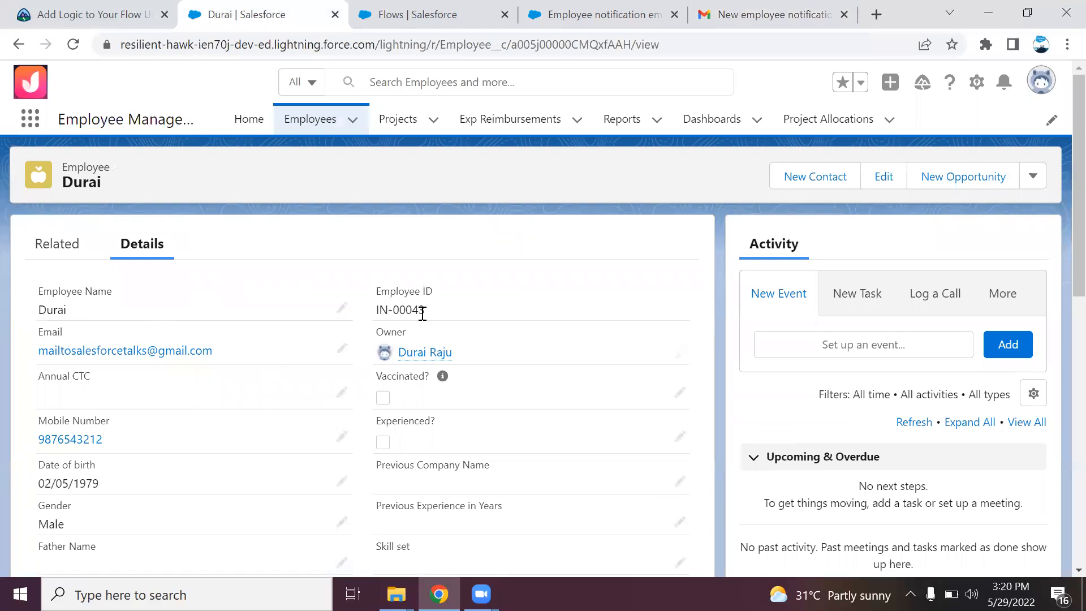
{"action": "left_click", "coordinate": [738, 16]}
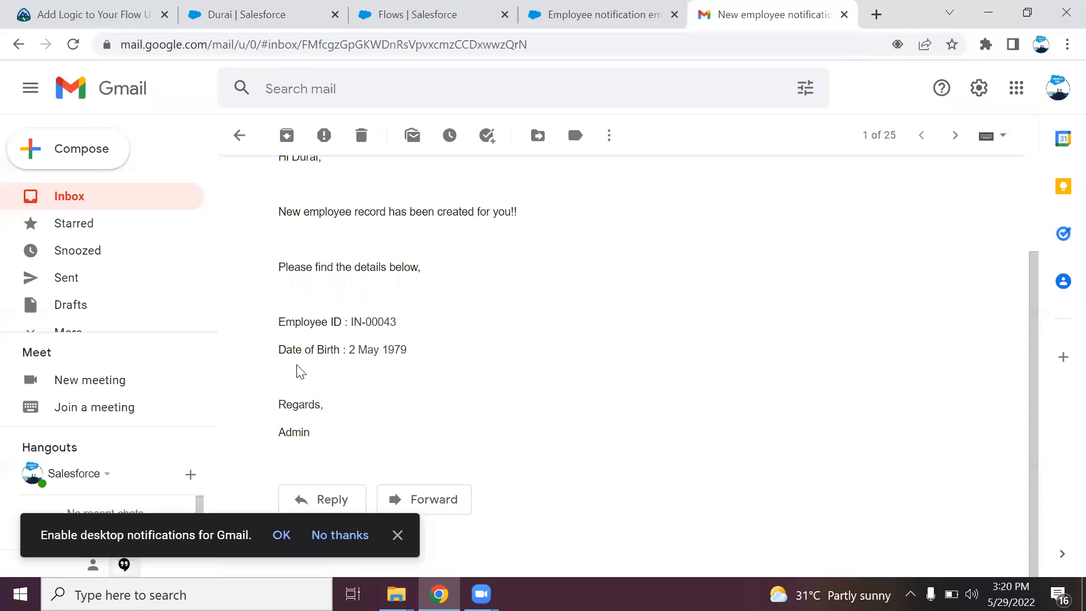
{"action": "left_click", "coordinate": [239, 27]}
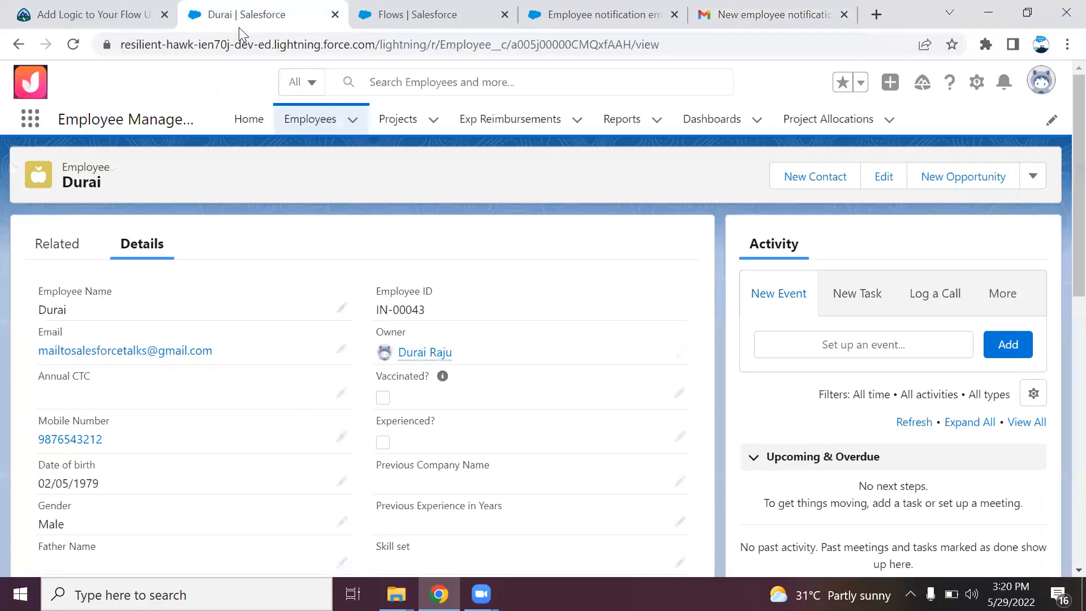